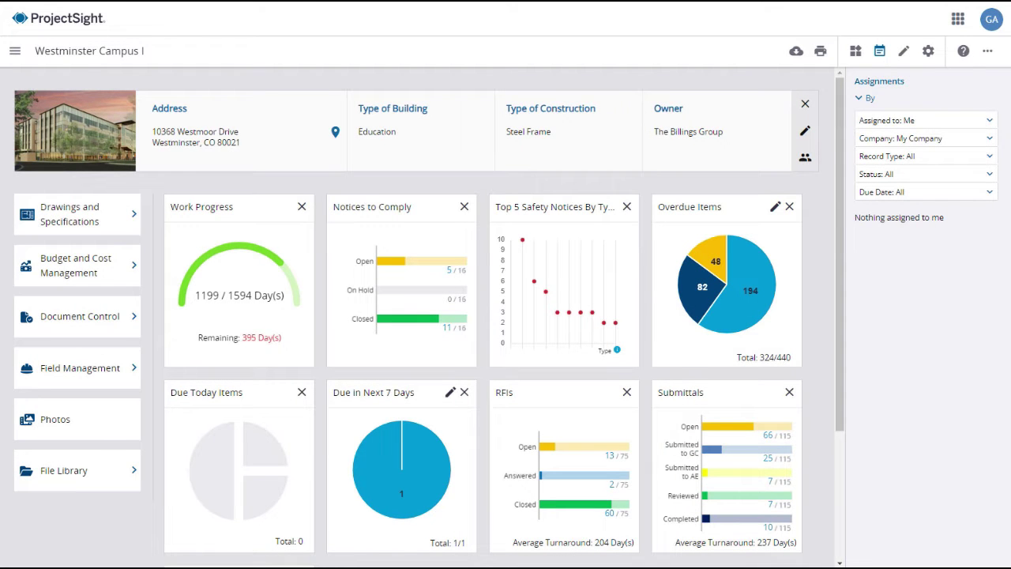
Step: Switch to Trimble Connect for the Westminster Campus I project and open its file Explorer
{"action": "left_click", "coordinate": [957, 20]}
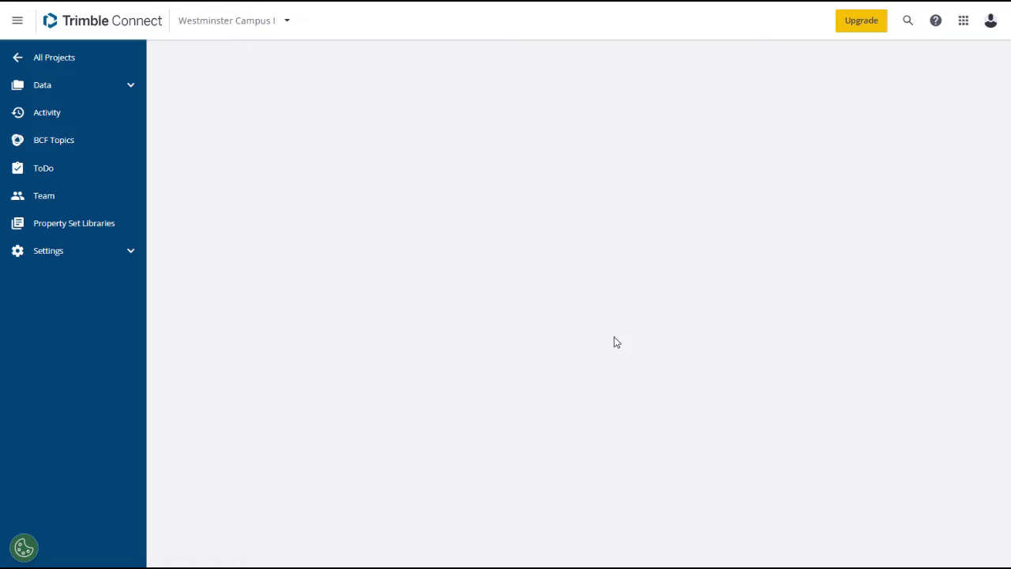
{"action": "left_click", "coordinate": [72, 93]}
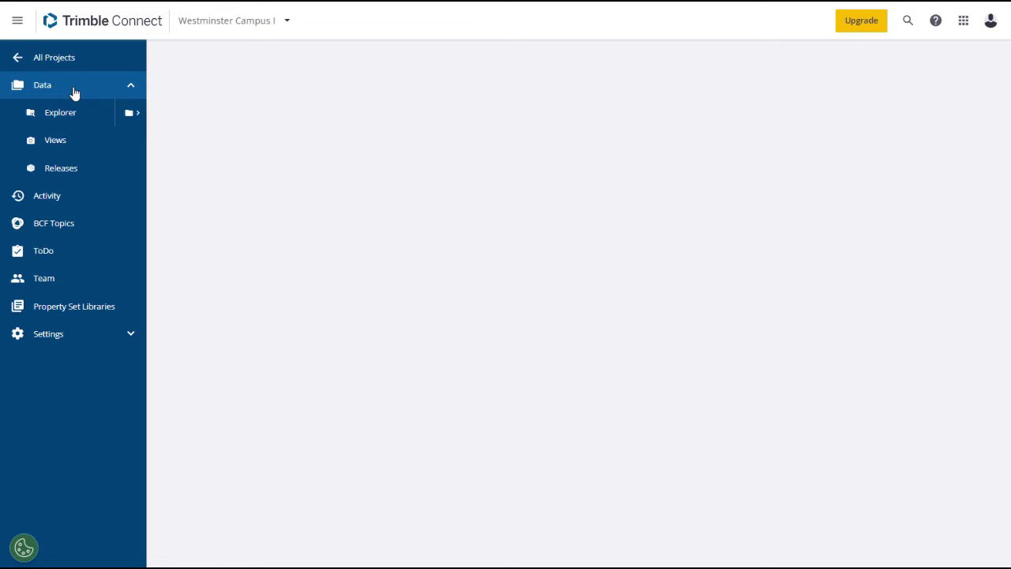
{"action": "left_click", "coordinate": [68, 117]}
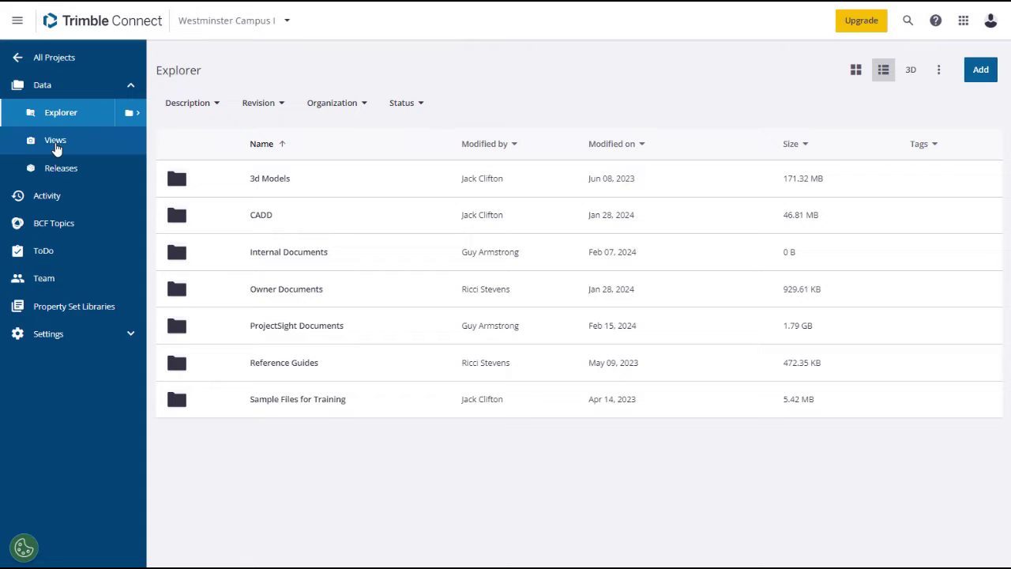
Step: Browse the project's saved 3D views and 2D views, ending on the 3D views list
{"action": "left_click", "coordinate": [56, 149]}
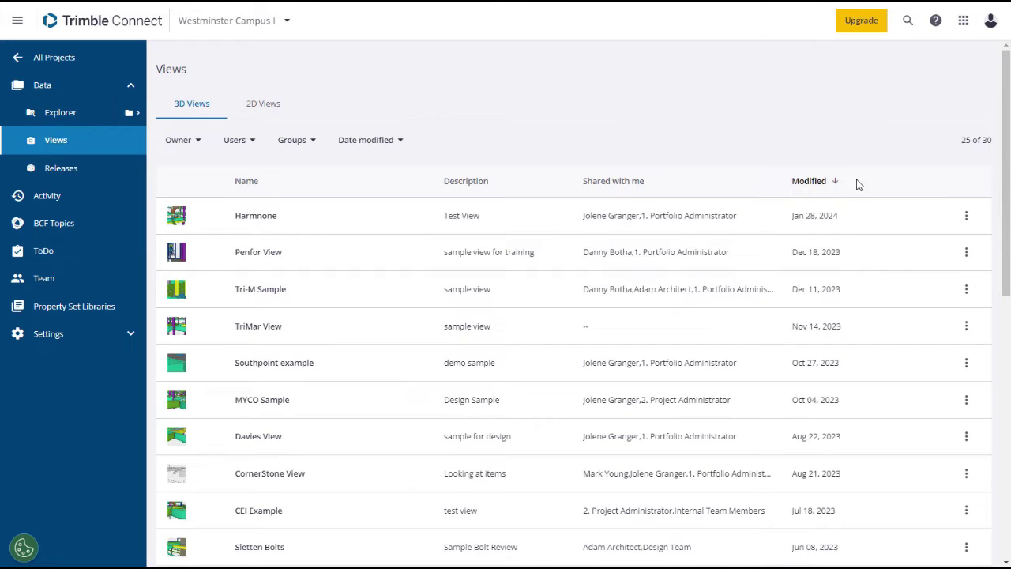
{"action": "scroll", "coordinate": [574, 332], "scroll_direction": "down", "scroll_amount": 5}
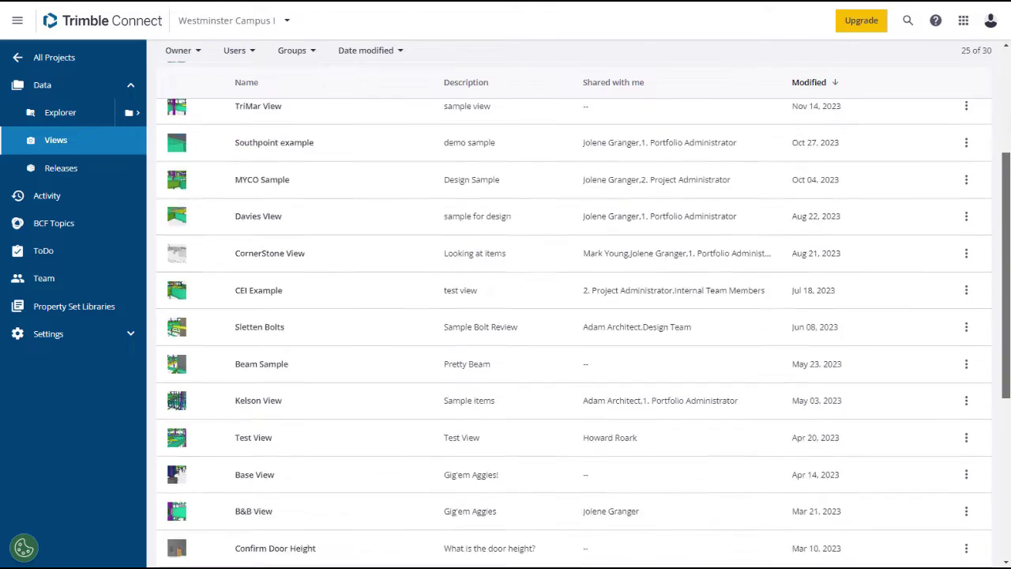
{"action": "scroll", "coordinate": [574, 331], "scroll_direction": "down", "scroll_amount": 1}
{"action": "scroll", "coordinate": [574, 332], "scroll_direction": "up", "scroll_amount": 6}
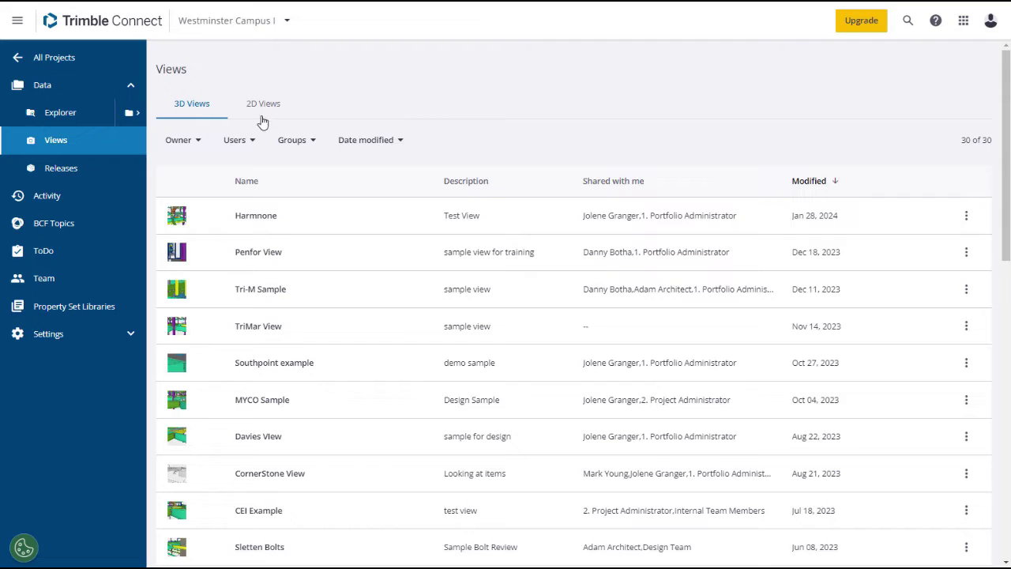
{"action": "left_click", "coordinate": [260, 111]}
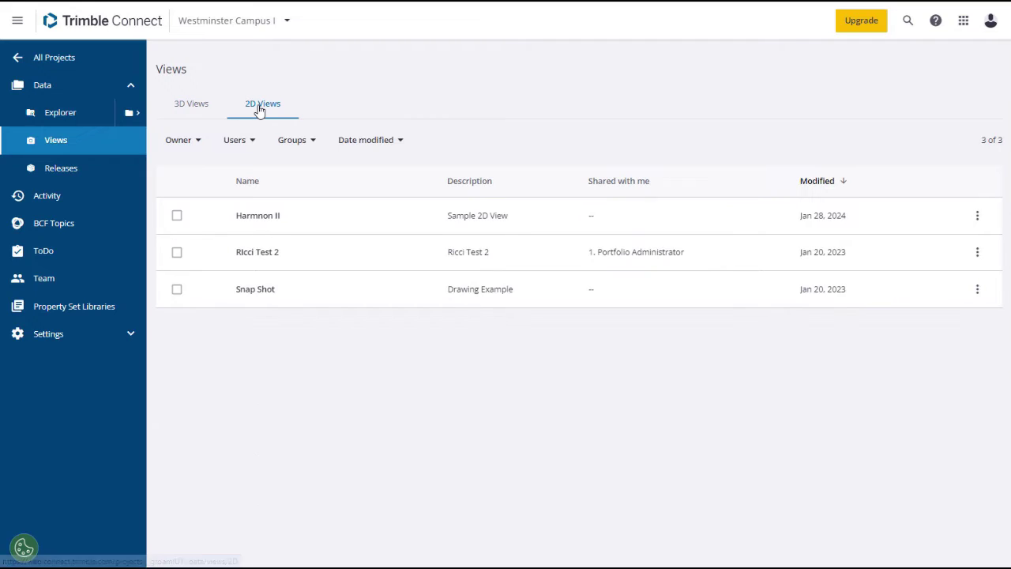
{"action": "left_click", "coordinate": [191, 109]}
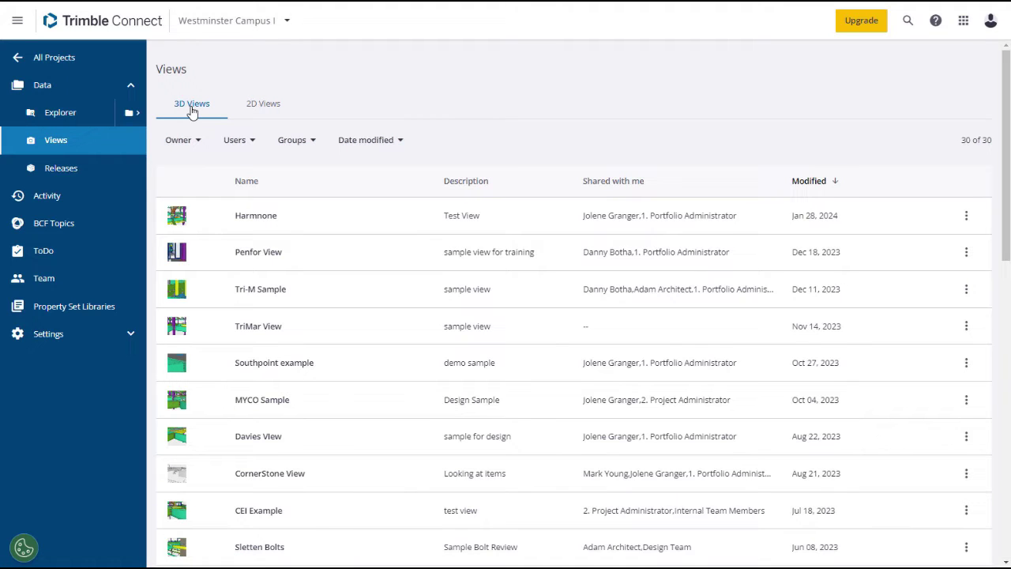
Step: Check the owner, users, groups and date modified filter options for the 3D views without applying any
{"action": "left_click", "coordinate": [200, 144]}
{"action": "left_click", "coordinate": [251, 141]}
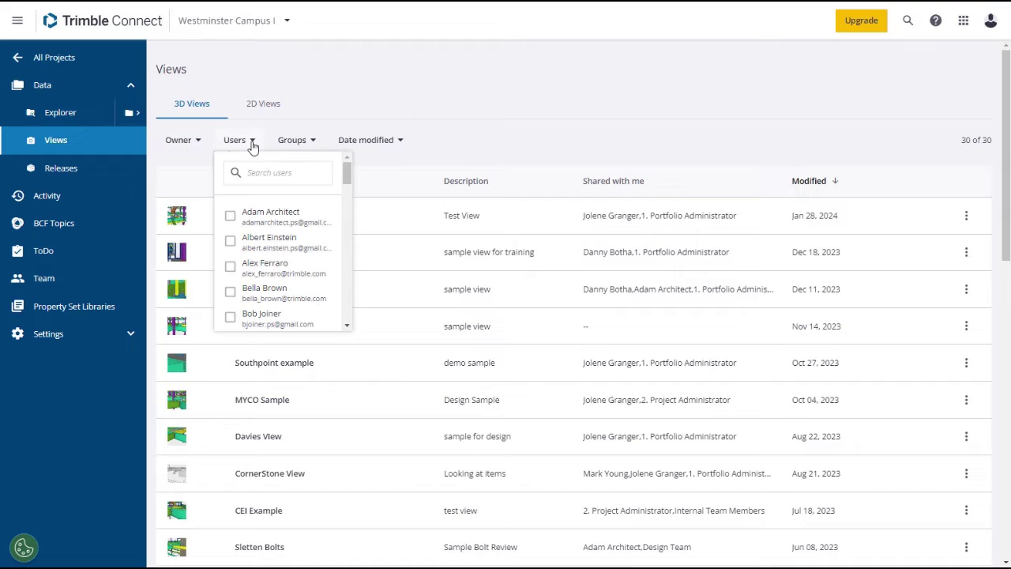
{"action": "left_click", "coordinate": [314, 146]}
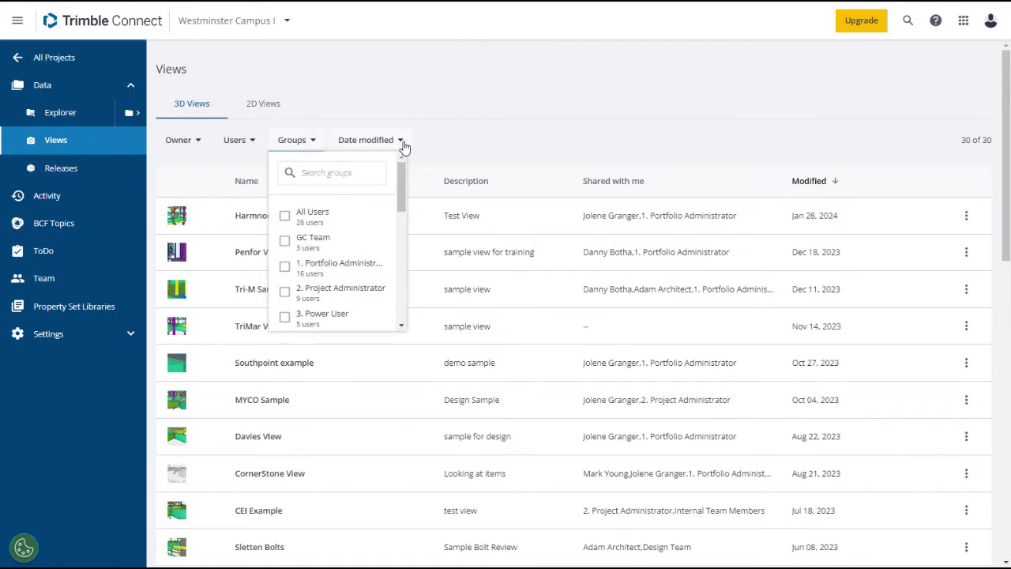
{"action": "left_click", "coordinate": [400, 143]}
{"action": "left_click", "coordinate": [483, 142]}
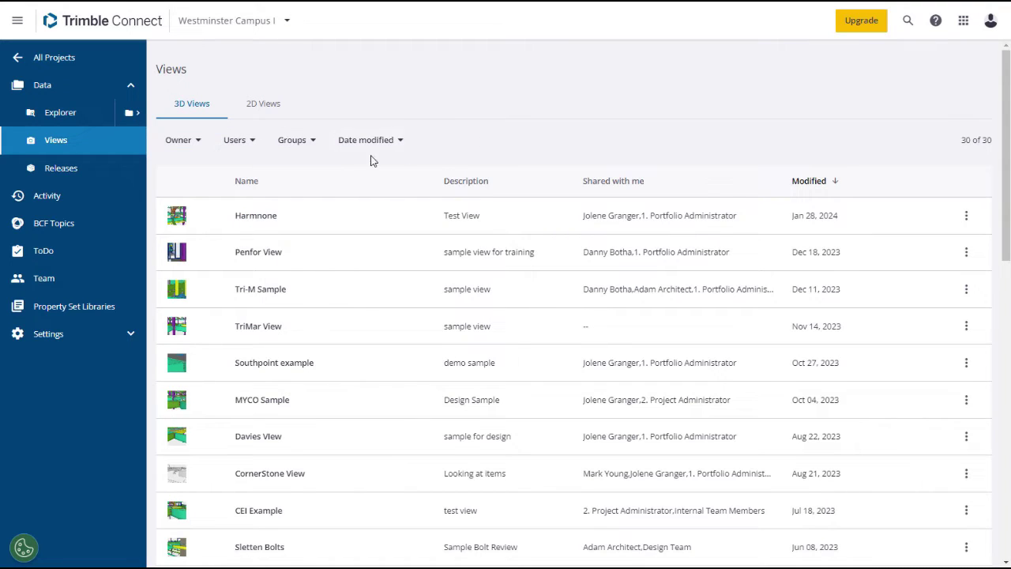
Step: Open the Harmnone 3D view in the model viewer and examine the steel connection with the Harmnone Bolts markup
{"action": "left_click", "coordinate": [177, 218]}
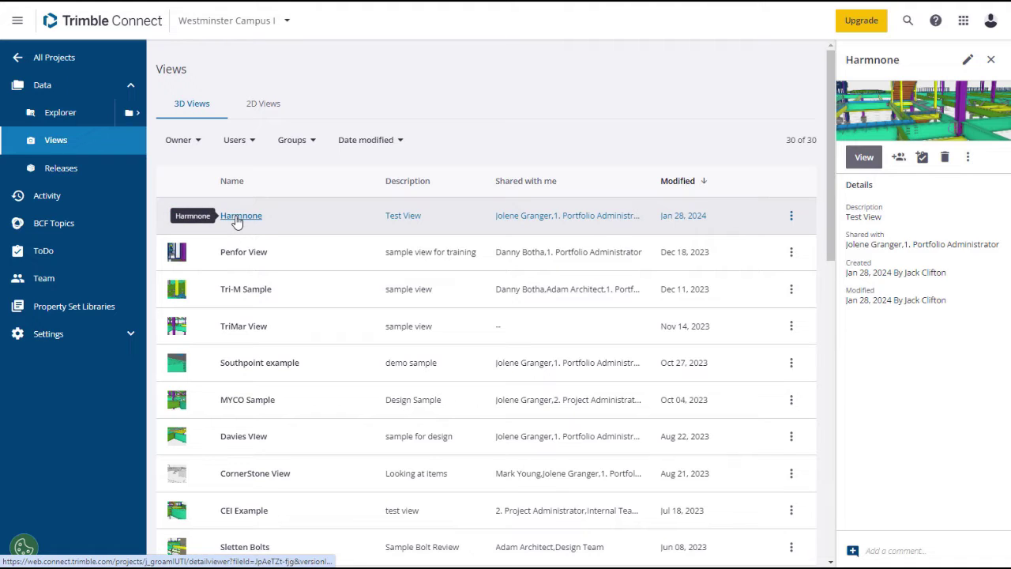
{"action": "left_click", "coordinate": [865, 157]}
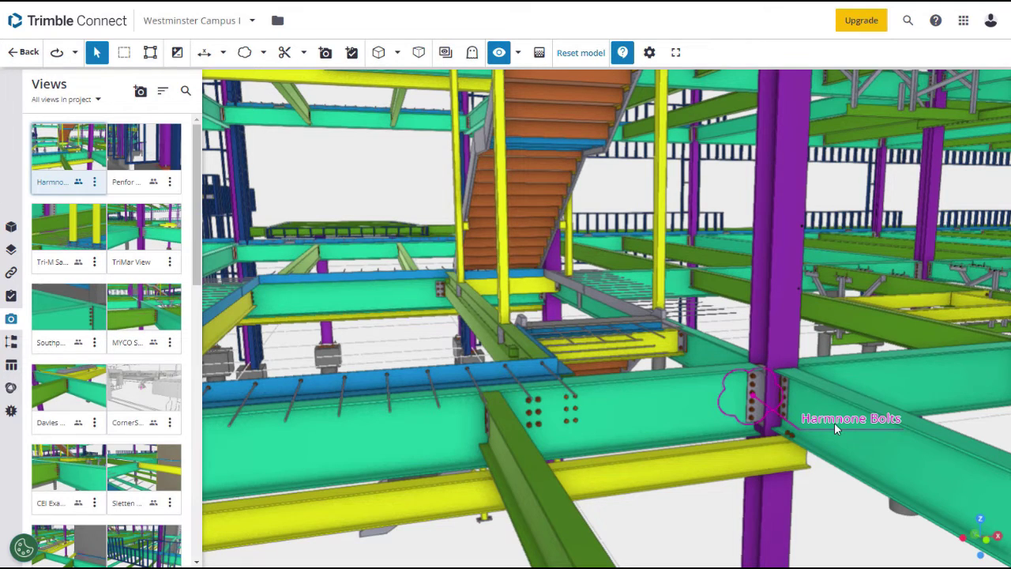
{"action": "scroll", "coordinate": [584, 273], "scroll_direction": "down", "scroll_amount": 5}
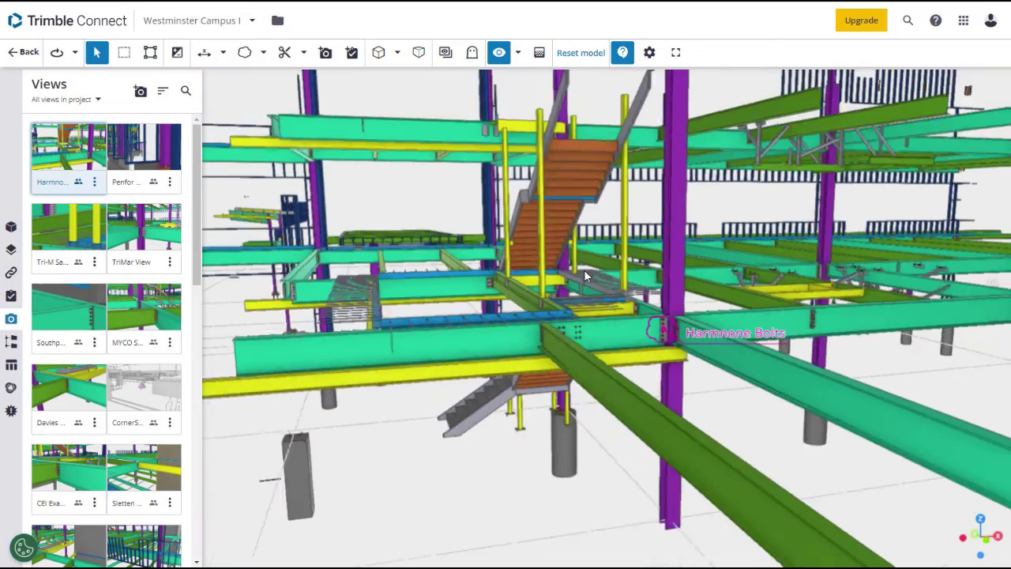
{"action": "scroll", "coordinate": [584, 269], "scroll_direction": "up", "scroll_amount": 4}
{"action": "scroll", "coordinate": [584, 269], "scroll_direction": "up", "scroll_amount": 2}
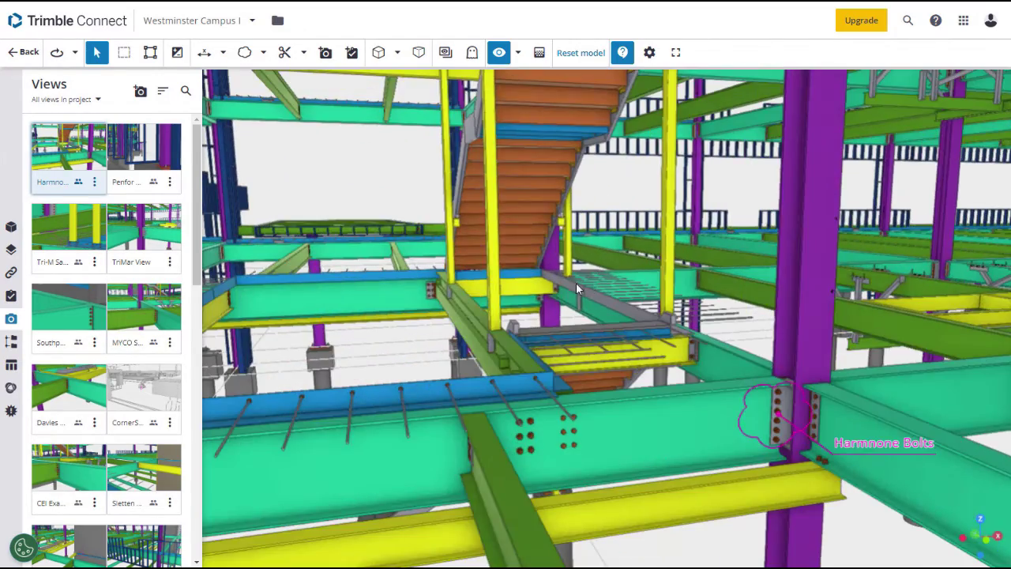
{"action": "scroll", "coordinate": [576, 282], "scroll_direction": "up", "scroll_amount": 4}
{"action": "scroll", "coordinate": [576, 284], "scroll_direction": "down", "scroll_amount": 4}
{"action": "scroll", "coordinate": [586, 281], "scroll_direction": "up", "scroll_amount": 2}
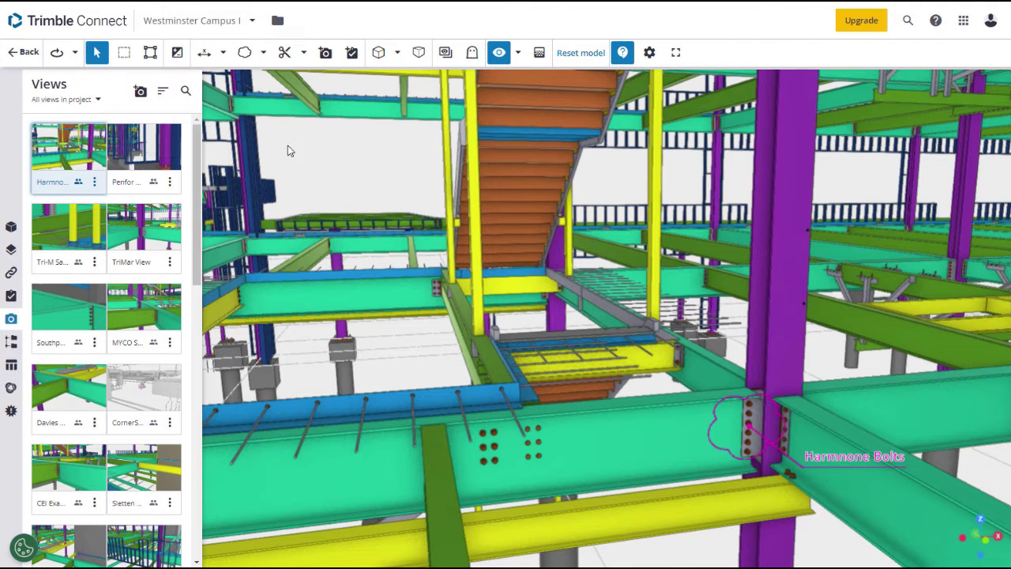
Step: Check the available markup types and the options for adding views, and return to the project's views list
{"action": "left_click", "coordinate": [263, 53]}
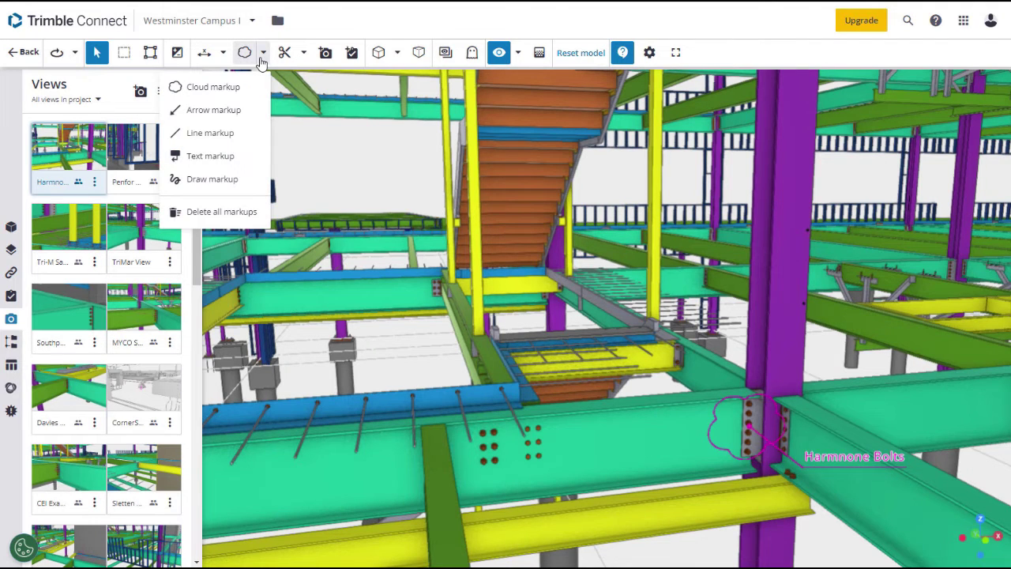
{"action": "left_click", "coordinate": [139, 94]}
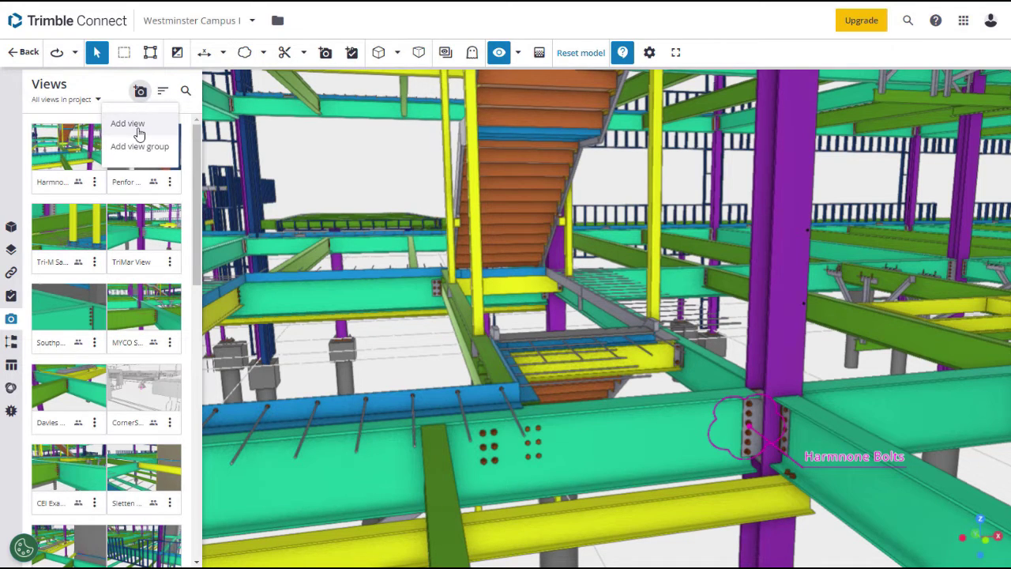
{"action": "left_click", "coordinate": [23, 53]}
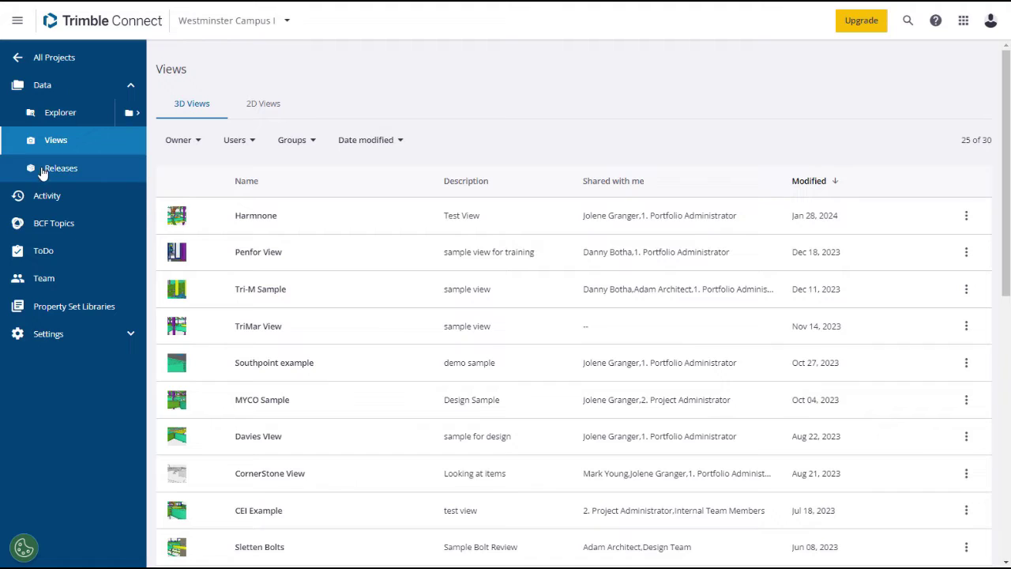
Step: Open the project's releases and review the details and available actions of the Approved Drawing Set draft
{"action": "left_click", "coordinate": [52, 174]}
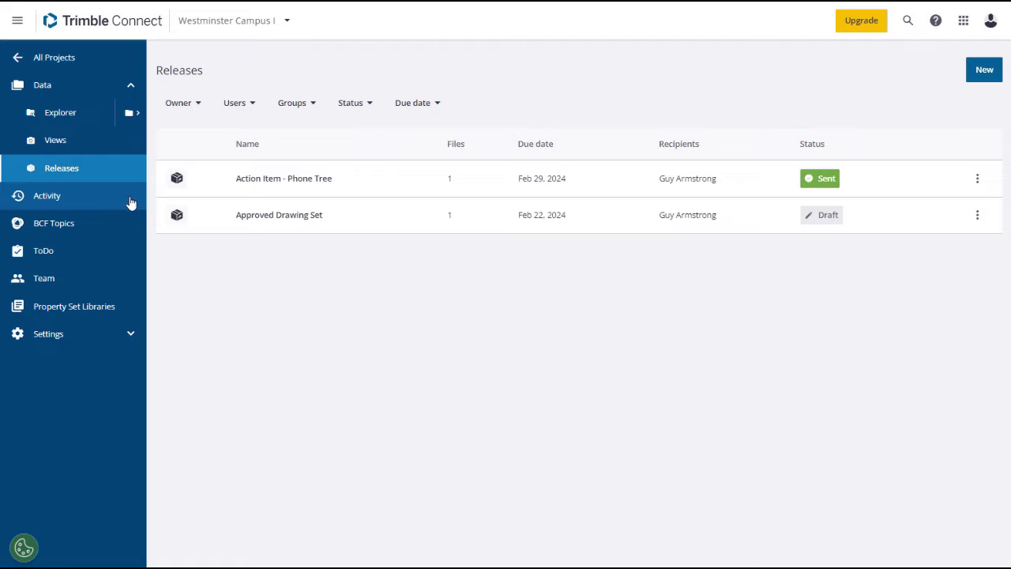
{"action": "left_click", "coordinate": [176, 216]}
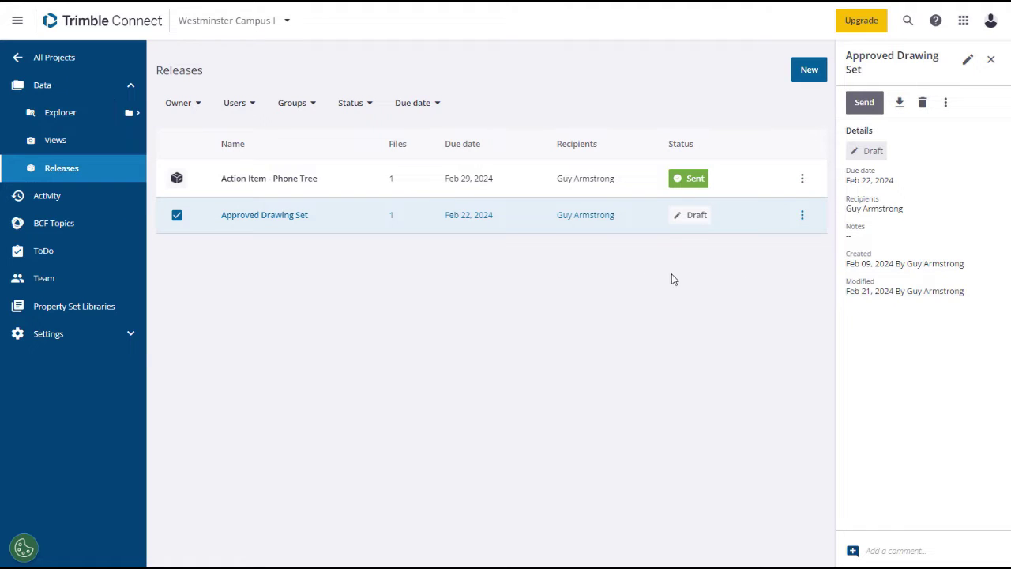
{"action": "left_click", "coordinate": [802, 218]}
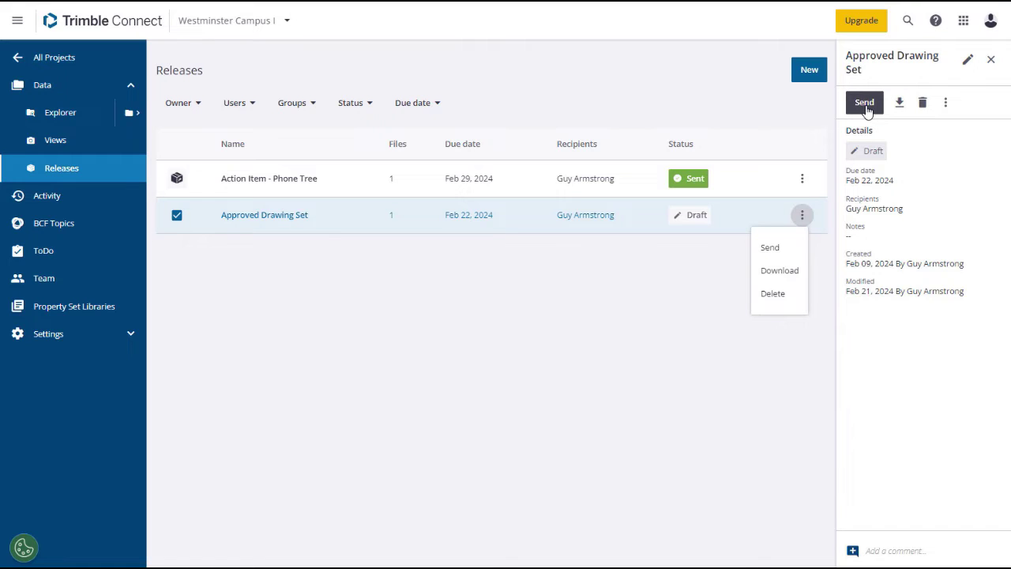
{"action": "left_click", "coordinate": [826, 252]}
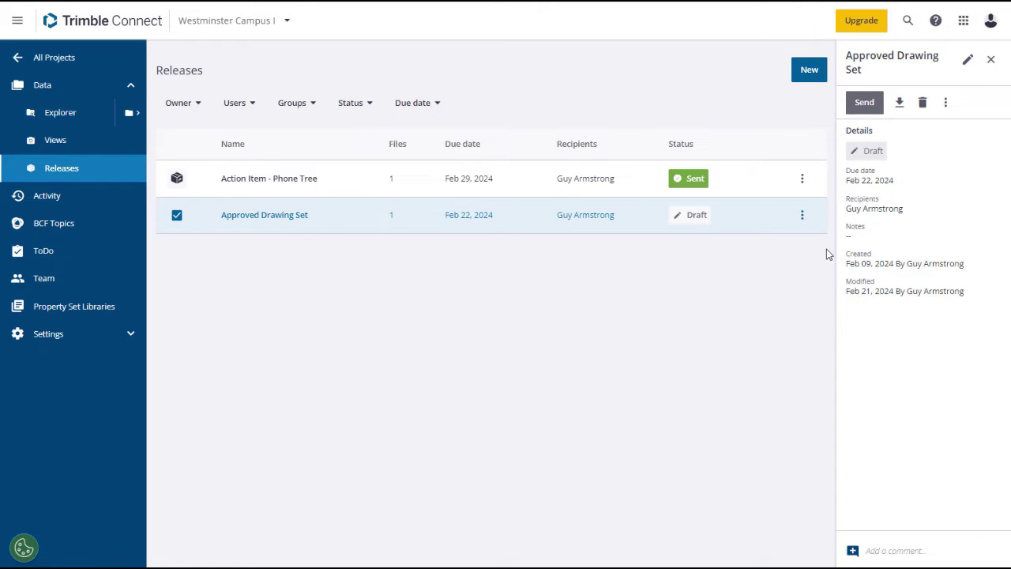
Step: Start a new release named "Project Documents for Review" with the due date Mar 01, 2024
{"action": "left_click", "coordinate": [808, 71]}
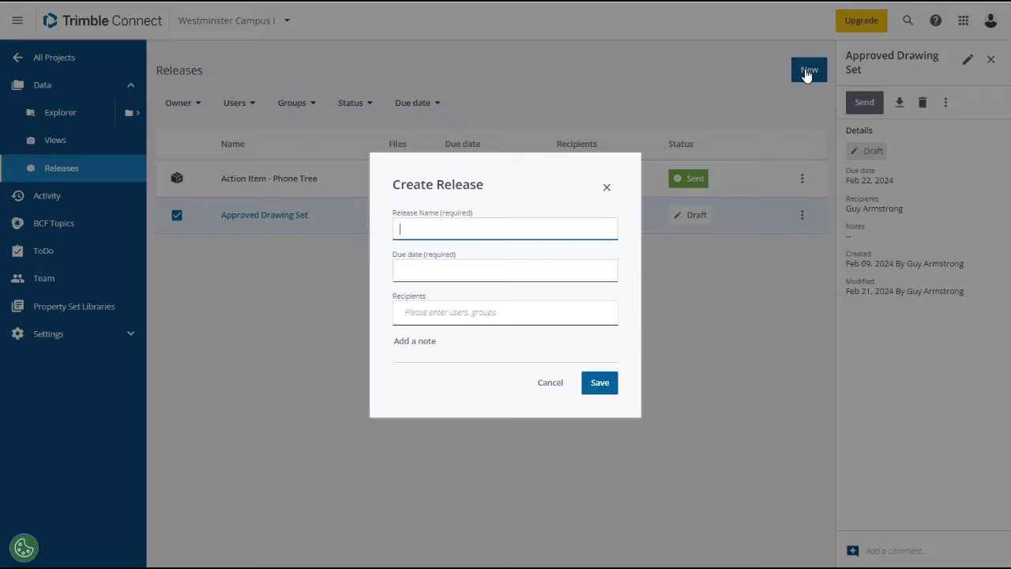
{"action": "type", "text": "Project Documents for Review"}
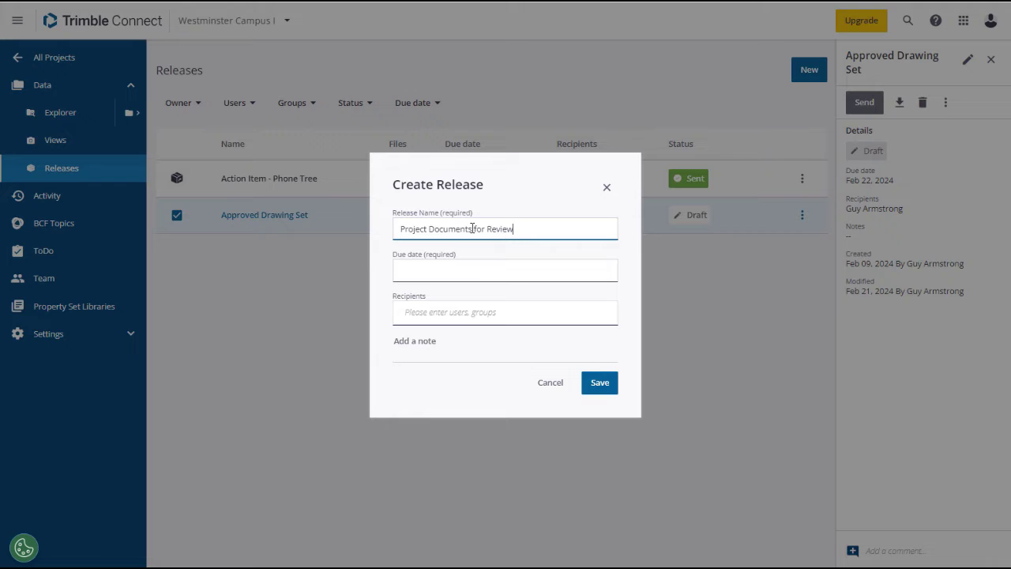
{"action": "left_click", "coordinate": [443, 270]}
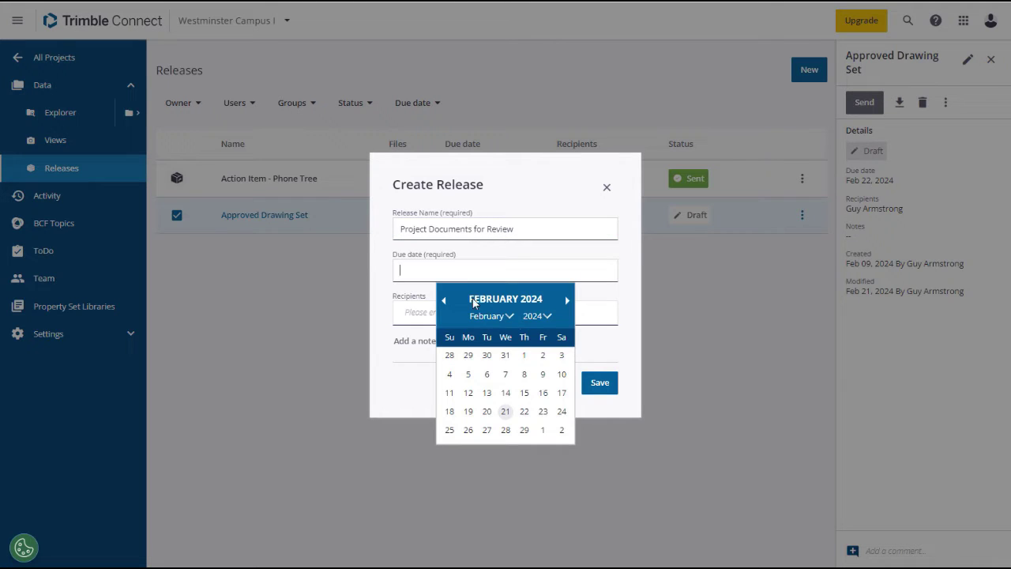
{"action": "left_click", "coordinate": [542, 429]}
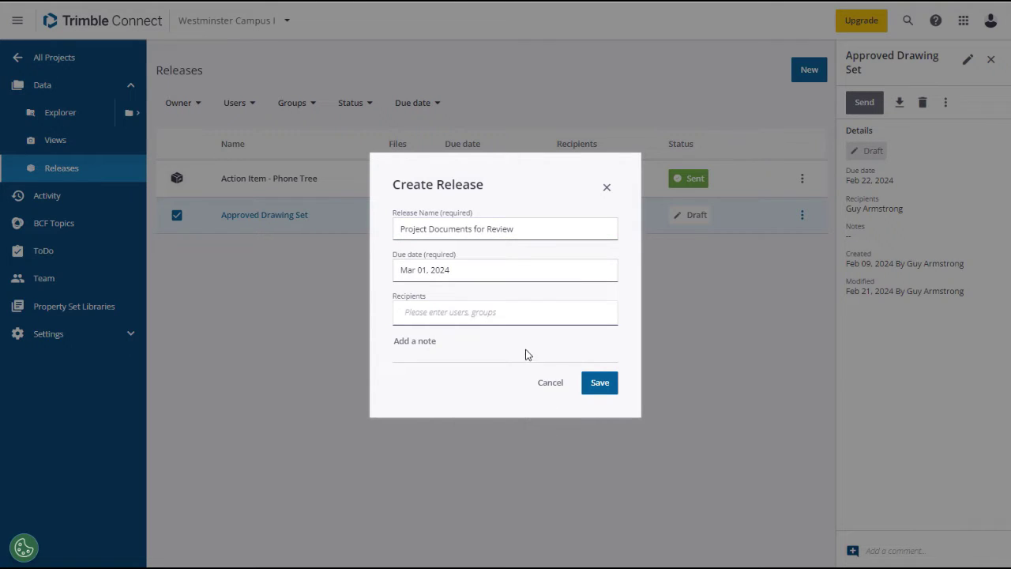
Step: Add the team member's viewpoint.com account as recipient, enter the note "Please review and respond", and save the release
{"action": "left_click", "coordinate": [482, 312]}
{"action": "type", "text": "guy"}
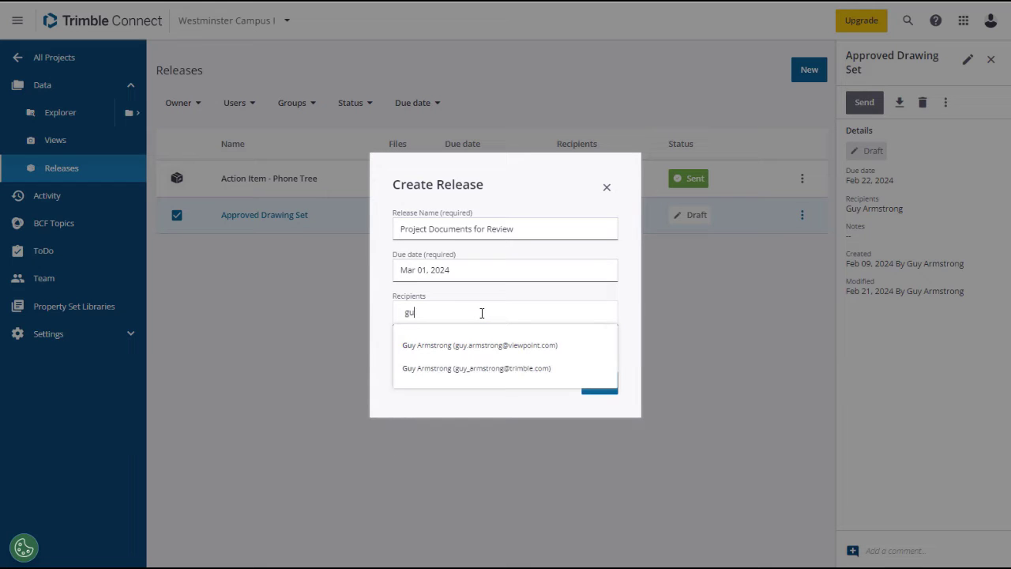
{"action": "left_click", "coordinate": [468, 350]}
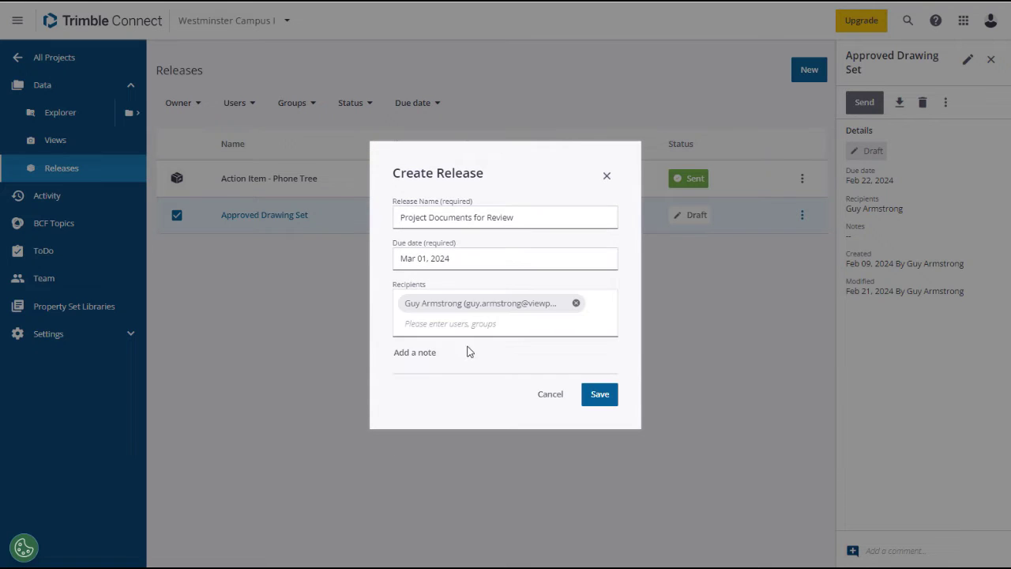
{"action": "left_click", "coordinate": [422, 359]}
{"action": "left_click", "coordinate": [429, 356]}
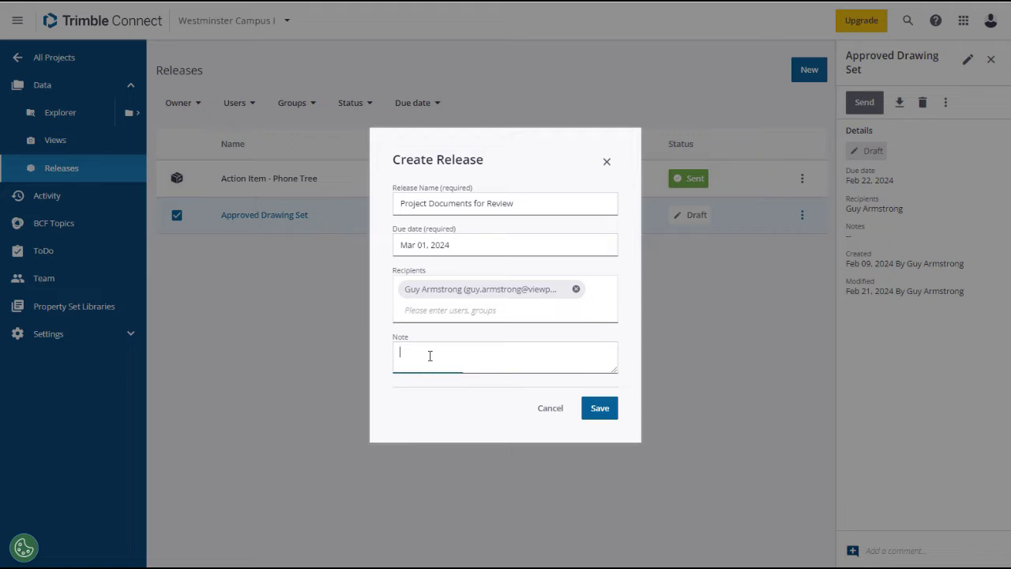
{"action": "type", "text": "Please review and respond"}
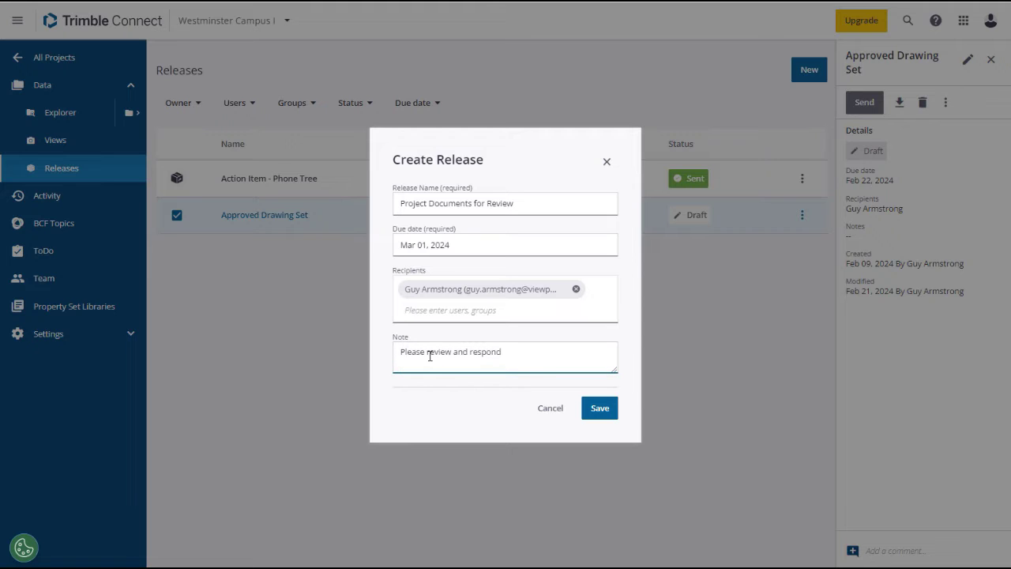
{"action": "left_click", "coordinate": [600, 409]}
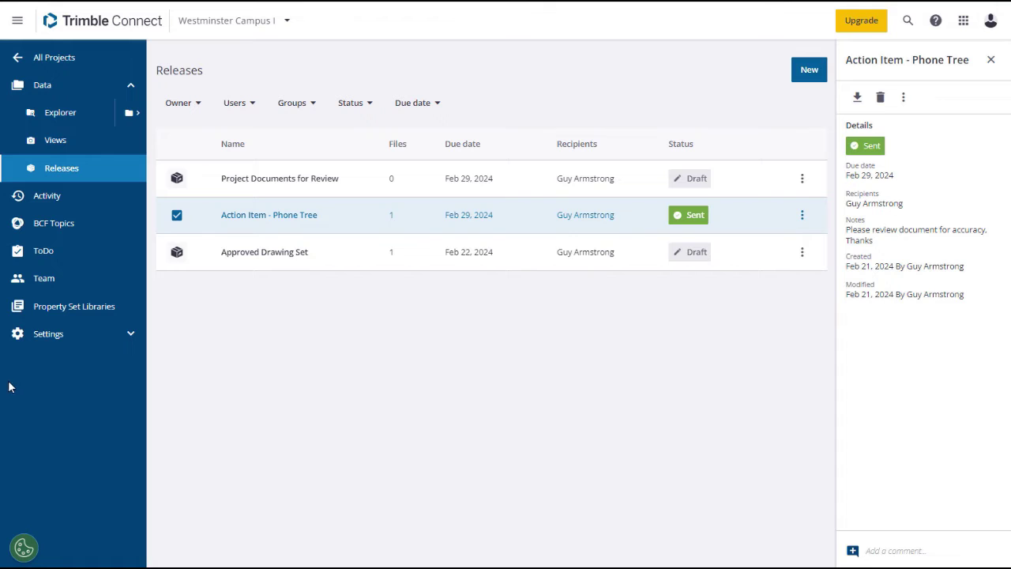
Step: In the project files, open ProjectSight Documents, Applications For Payment Documents, folder 001, and select the Application For Payment 001 PDF
{"action": "left_click", "coordinate": [68, 119]}
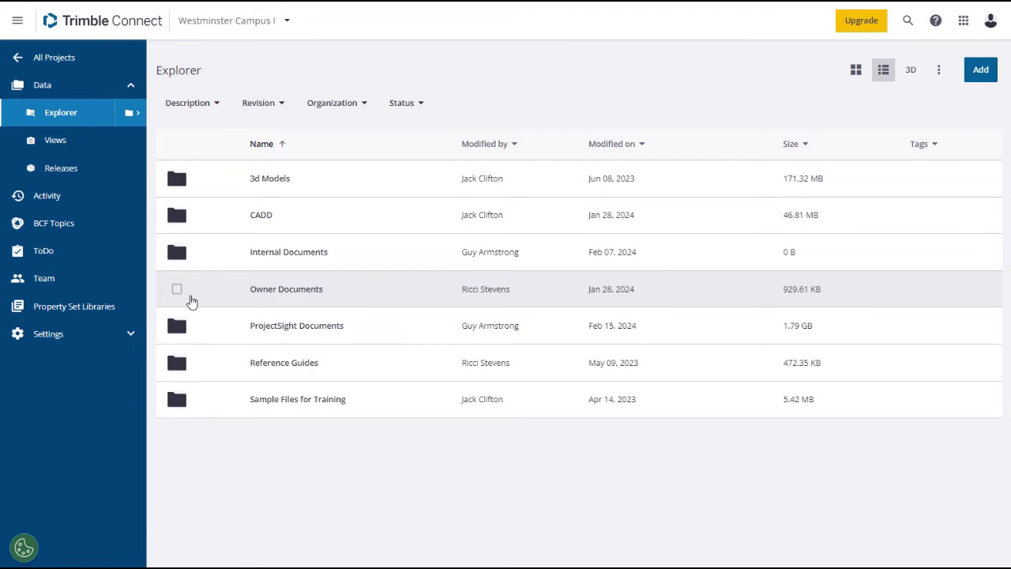
{"action": "left_click", "coordinate": [273, 330]}
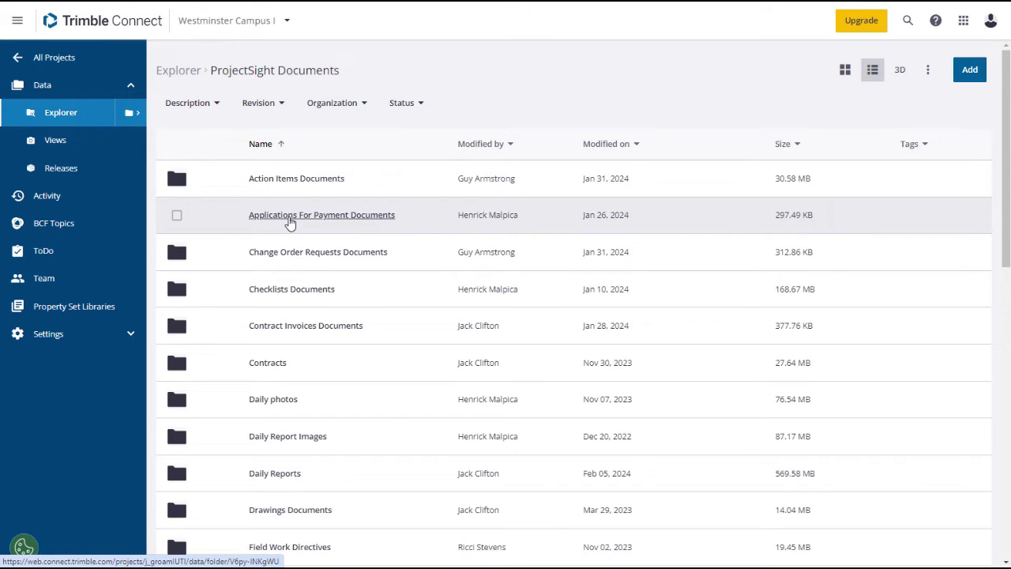
{"action": "left_click", "coordinate": [290, 218]}
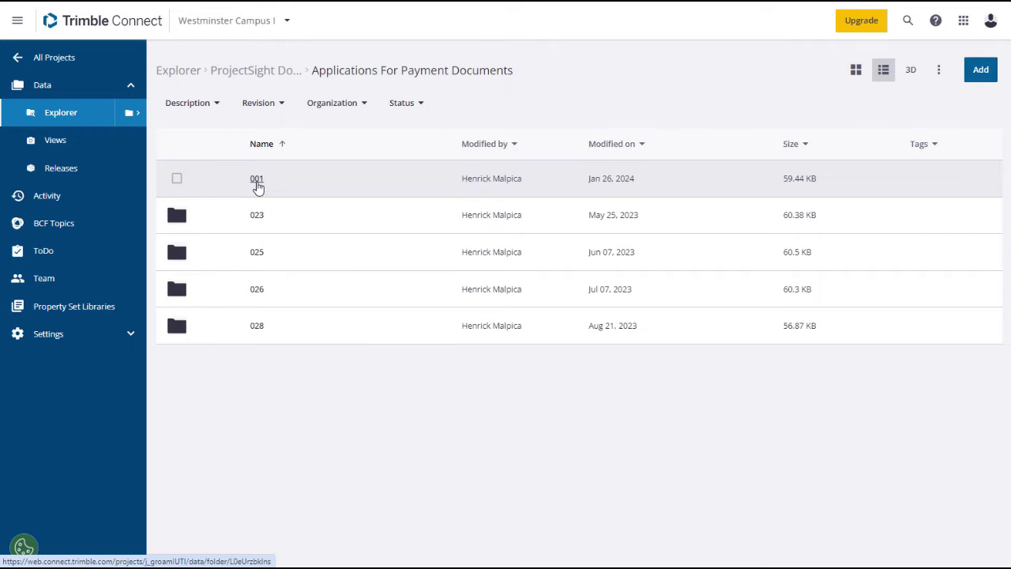
{"action": "left_click", "coordinate": [258, 183]}
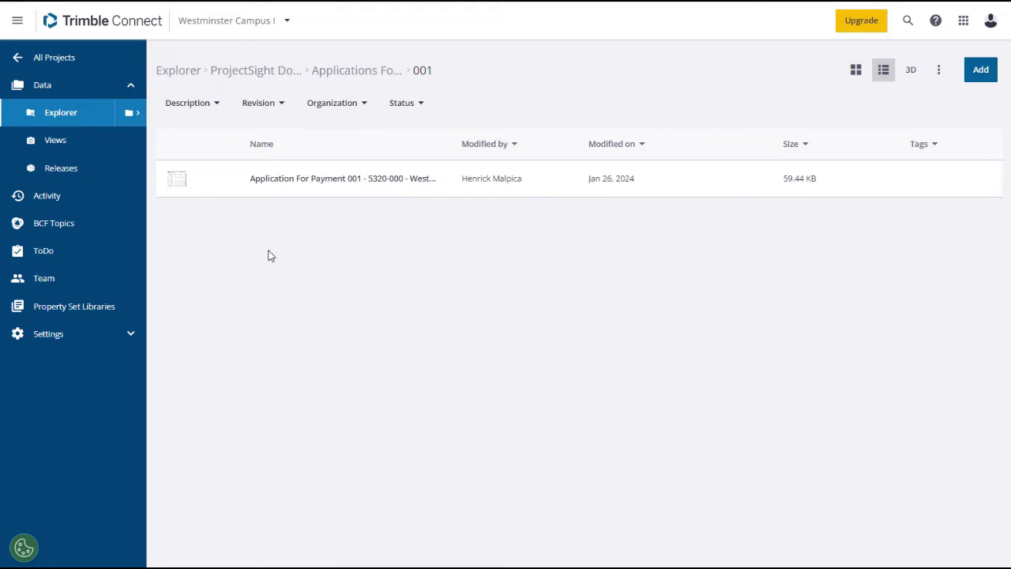
{"action": "left_click", "coordinate": [176, 180]}
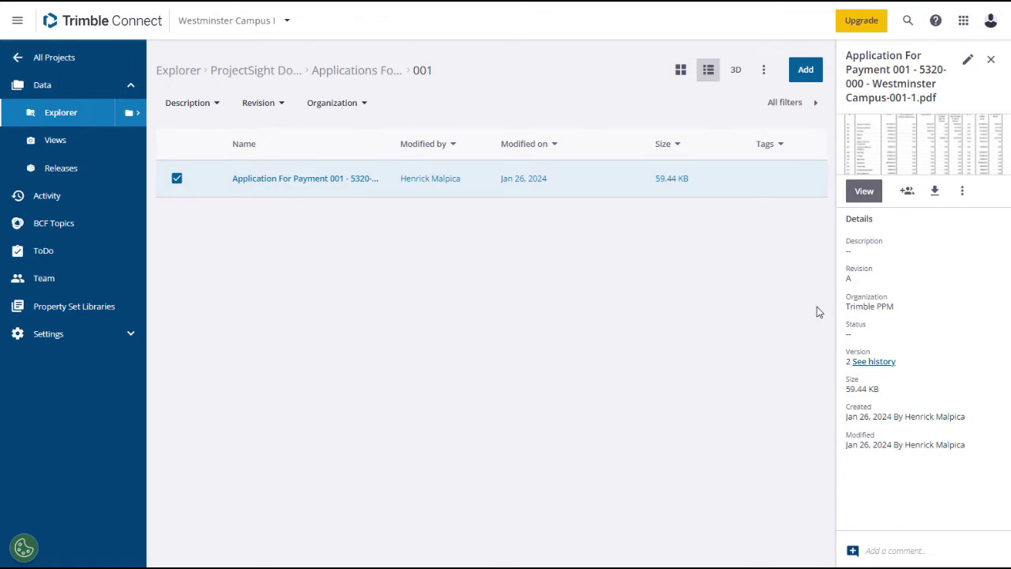
Step: Start a new release for the selected PDF named "AFP Review" with the due date Feb 29, 2024
{"action": "left_click", "coordinate": [963, 195]}
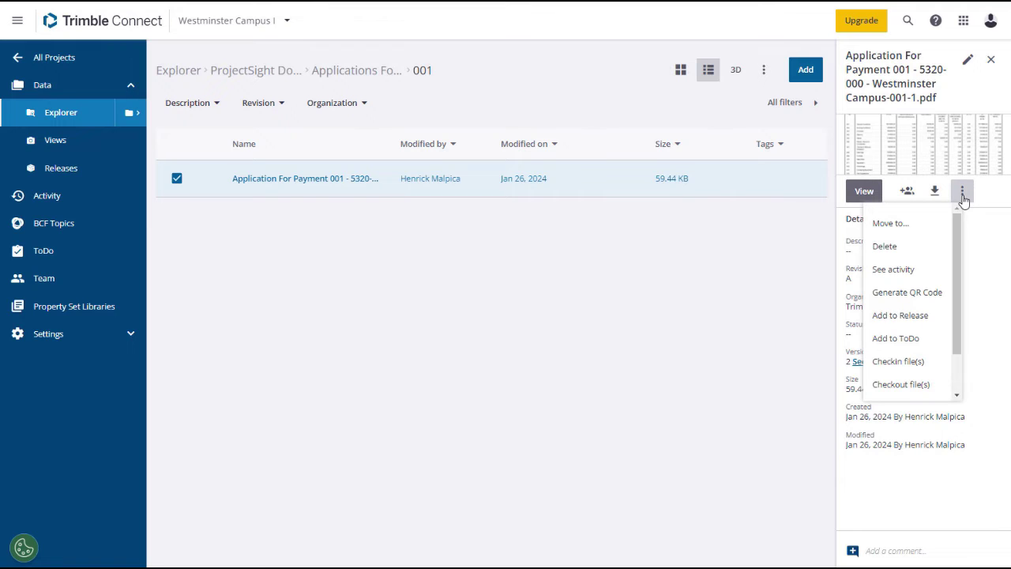
{"action": "left_click", "coordinate": [900, 317]}
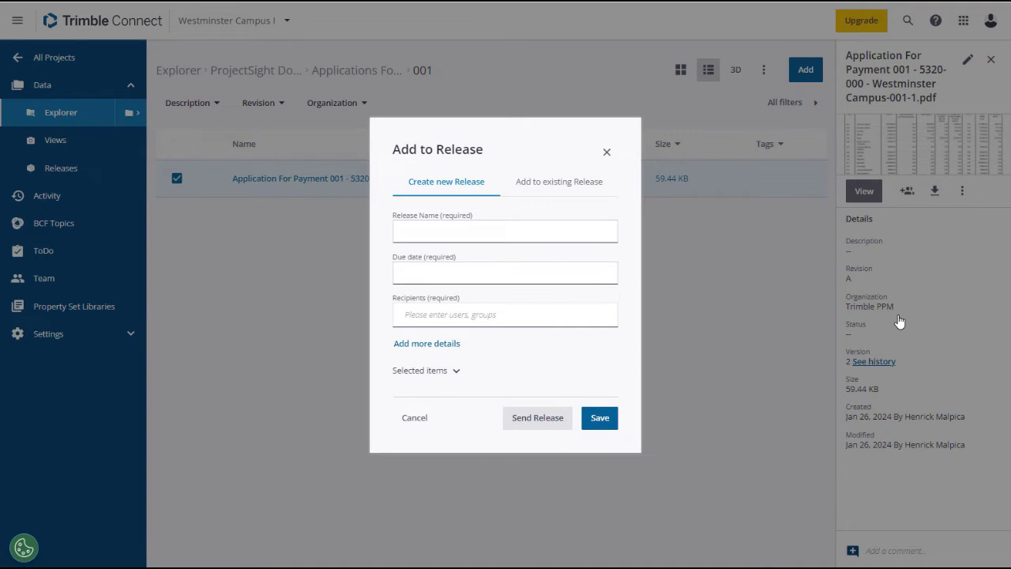
{"action": "left_click", "coordinate": [563, 186]}
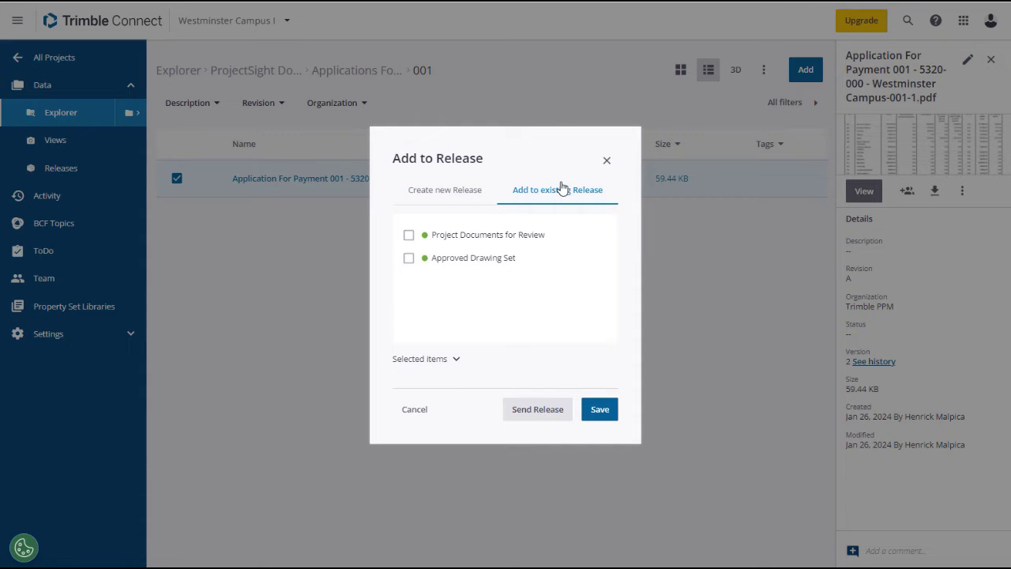
{"action": "left_click", "coordinate": [454, 192]}
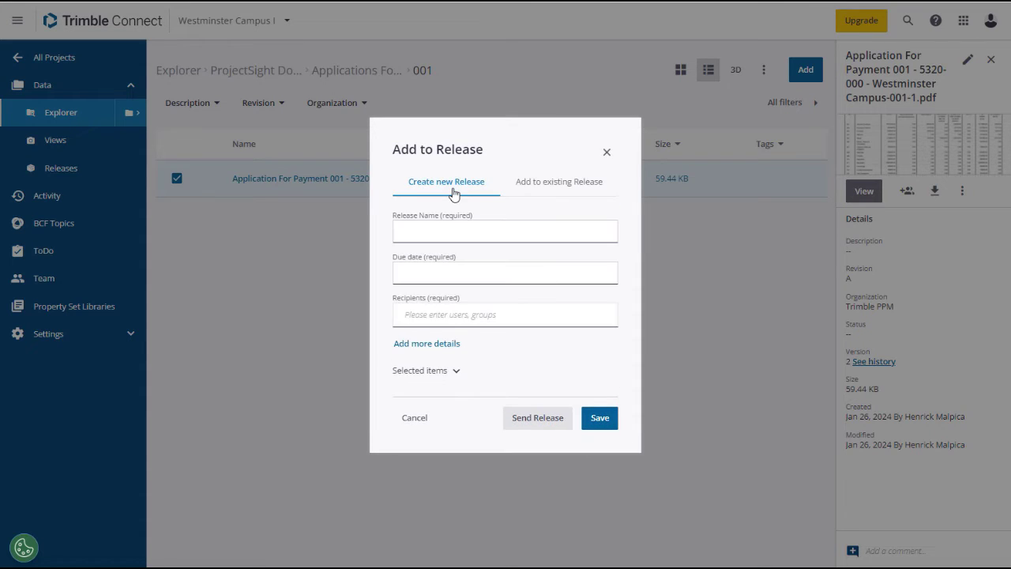
{"action": "left_click", "coordinate": [451, 232]}
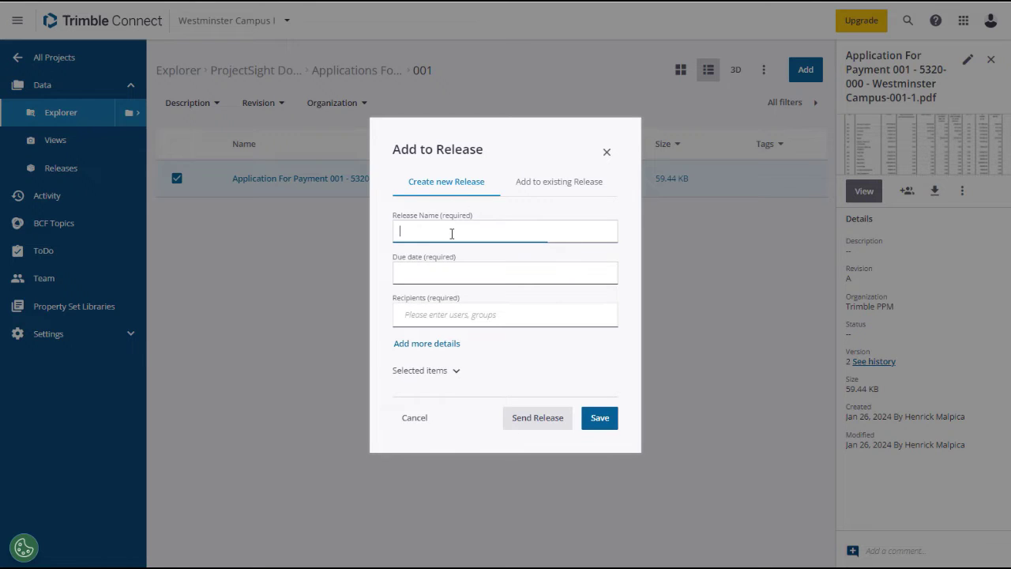
{"action": "type", "text": "AFP Review"}
{"action": "left_click", "coordinate": [448, 272]}
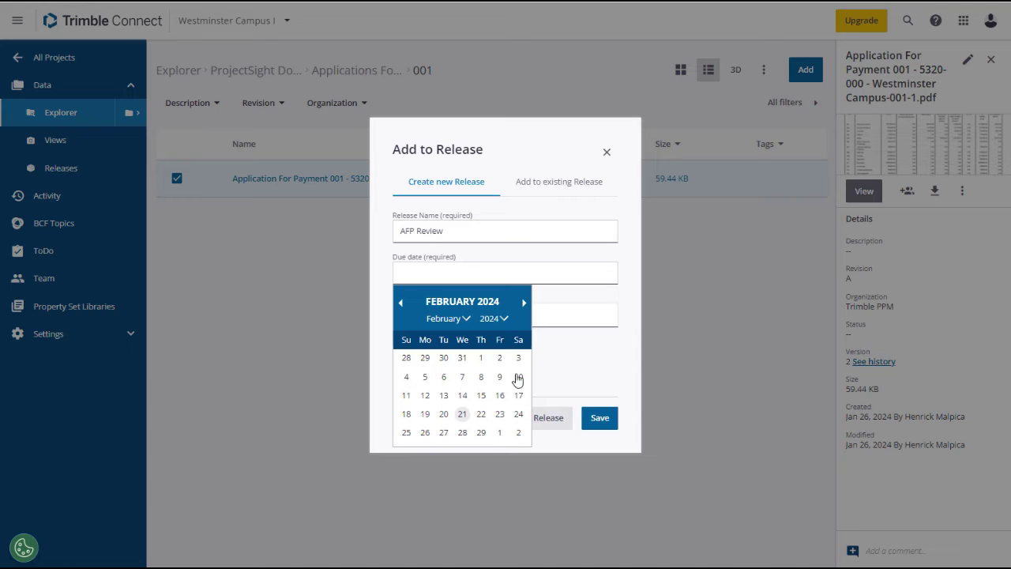
{"action": "left_click", "coordinate": [481, 432]}
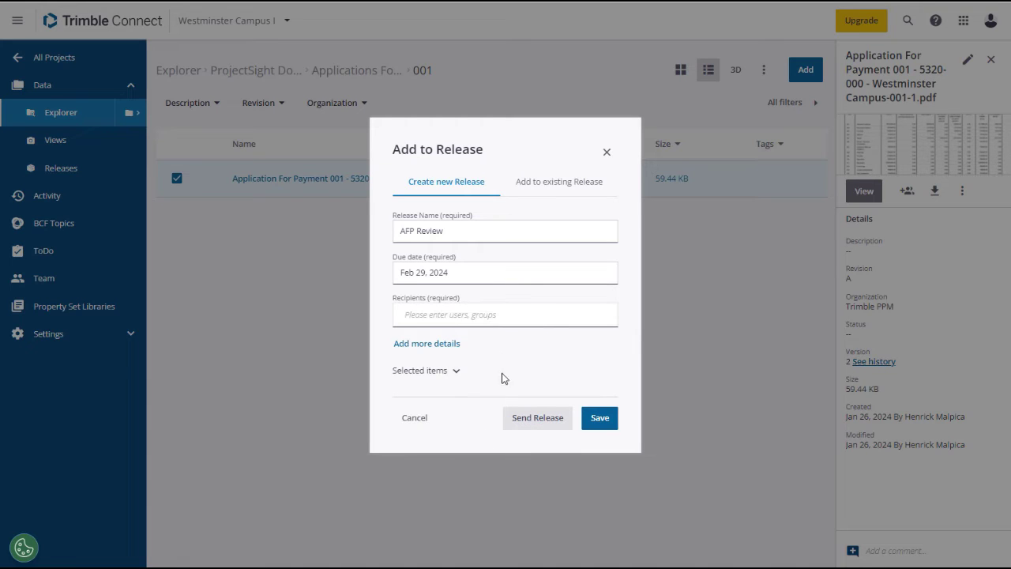
Step: Add the team member's viewpoint.com account as the recipient of the release
{"action": "left_click", "coordinate": [492, 319]}
{"action": "type", "text": "guy"}
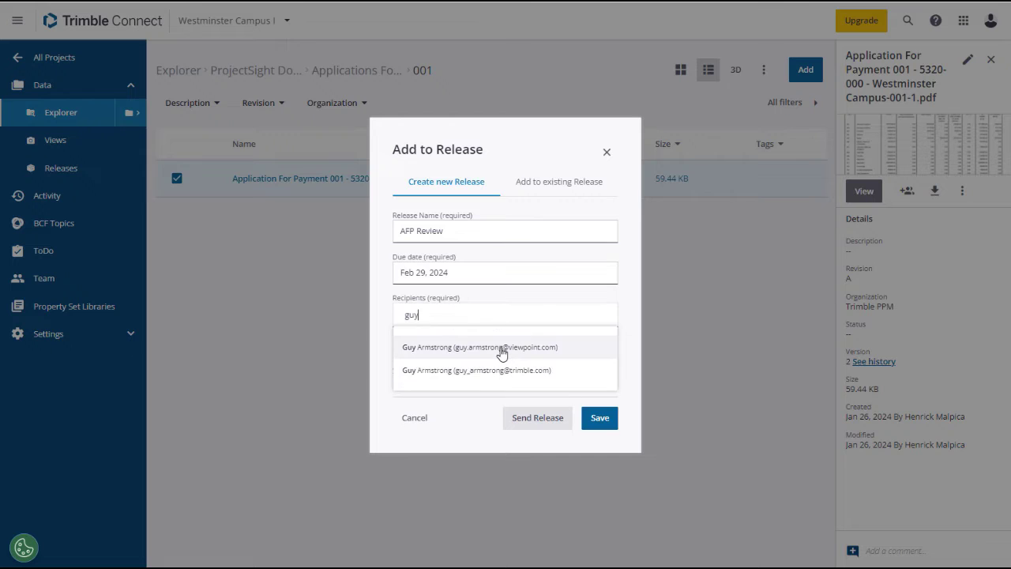
{"action": "left_click", "coordinate": [502, 348]}
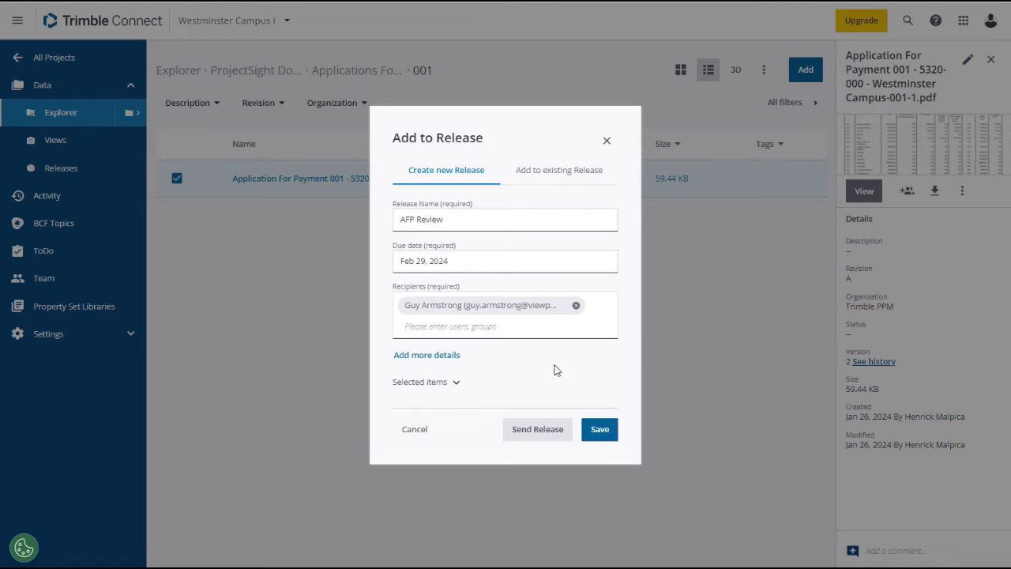
Step: Add the release note "Please review and approved", check the selected items, and send the release
{"action": "left_click", "coordinate": [451, 356]}
{"action": "left_click", "coordinate": [451, 359]}
{"action": "type", "text": "Please review and "}
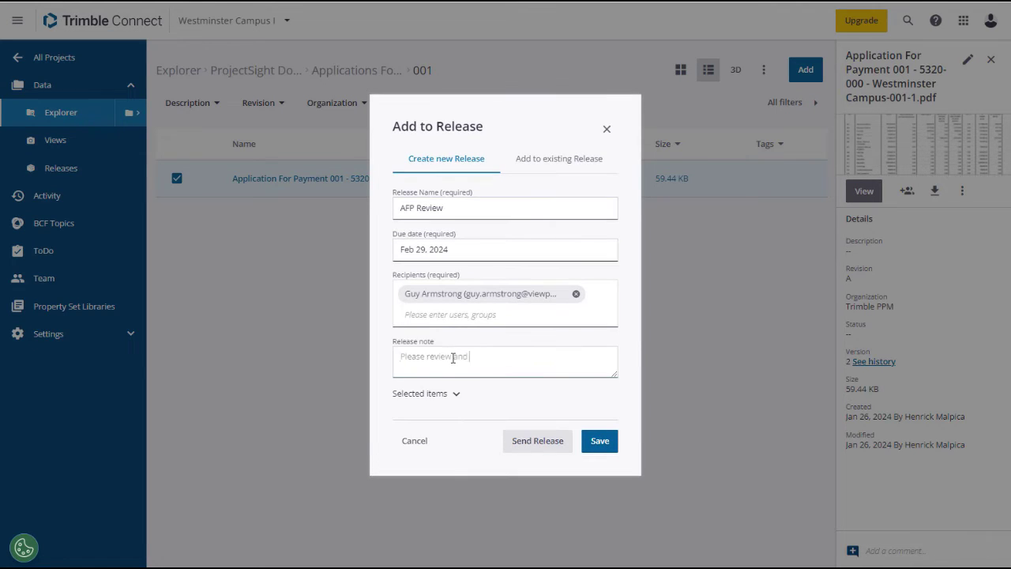
{"action": "type", "text": "approved"}
{"action": "left_click", "coordinate": [458, 394]}
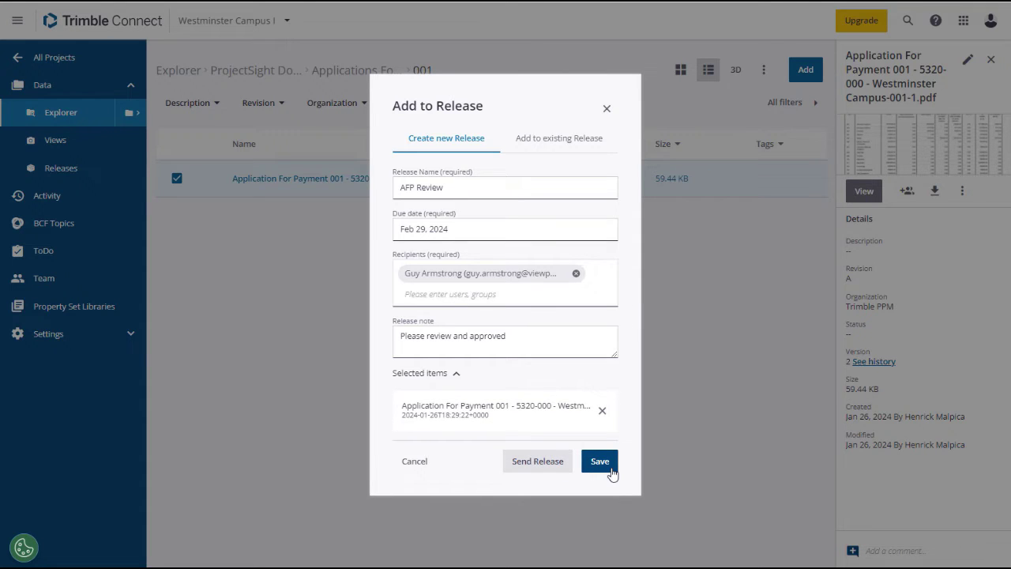
{"action": "left_click", "coordinate": [543, 469]}
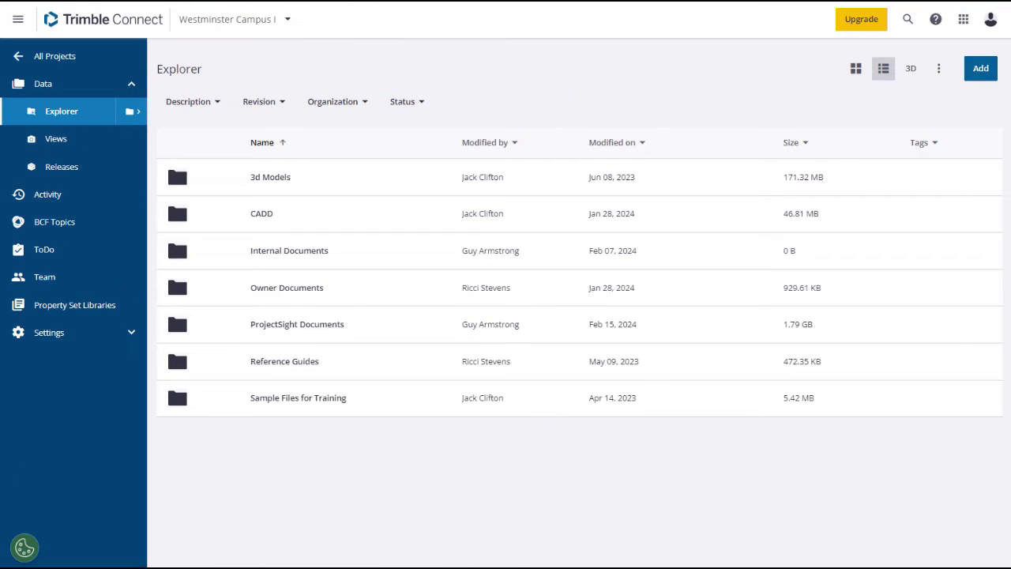
Step: Open the project's activity log and check the filters for activity type, users, groups and date modified
{"action": "left_click", "coordinate": [42, 201]}
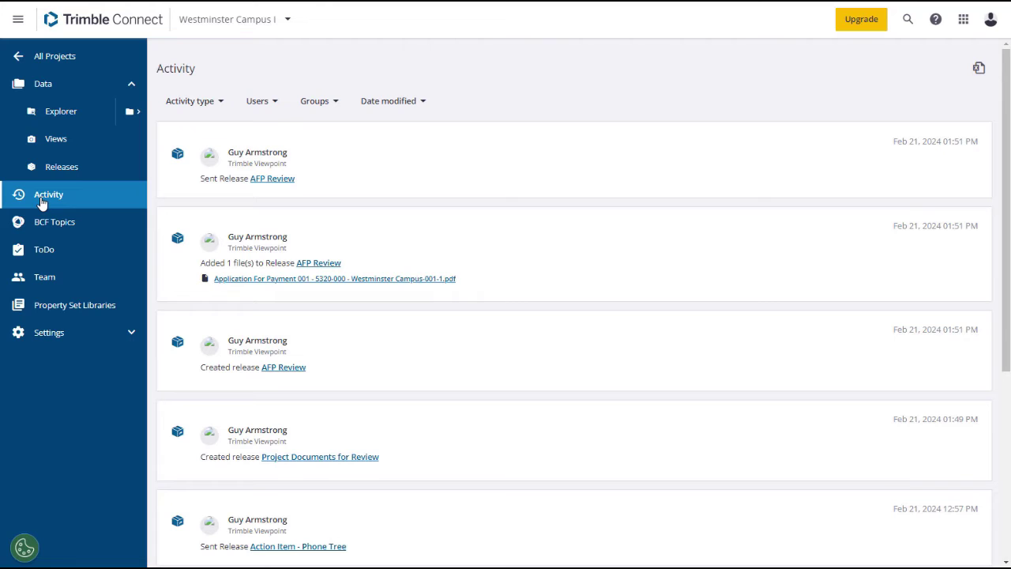
{"action": "left_click", "coordinate": [221, 105]}
{"action": "left_click", "coordinate": [275, 105]}
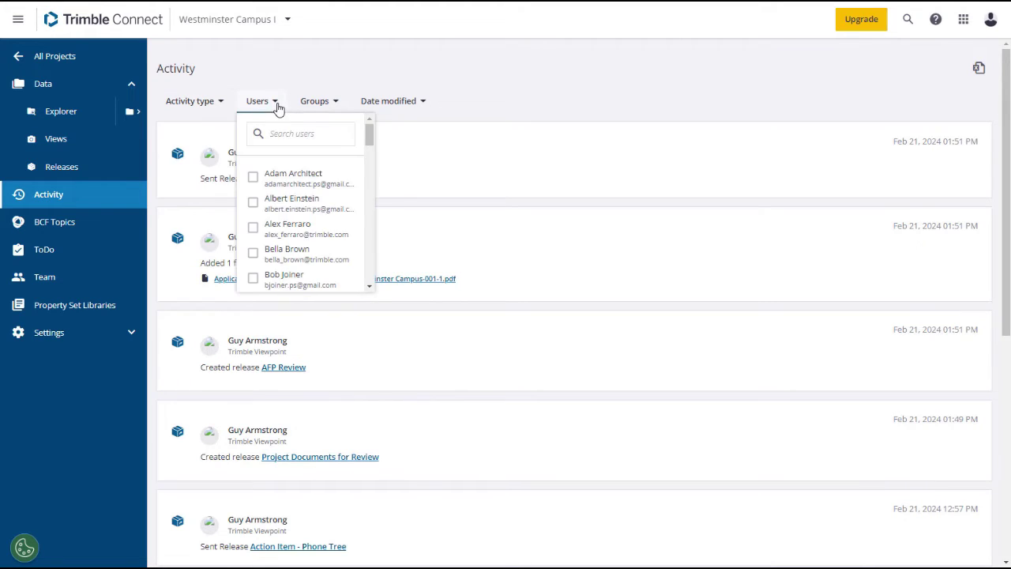
{"action": "left_click", "coordinate": [333, 105]}
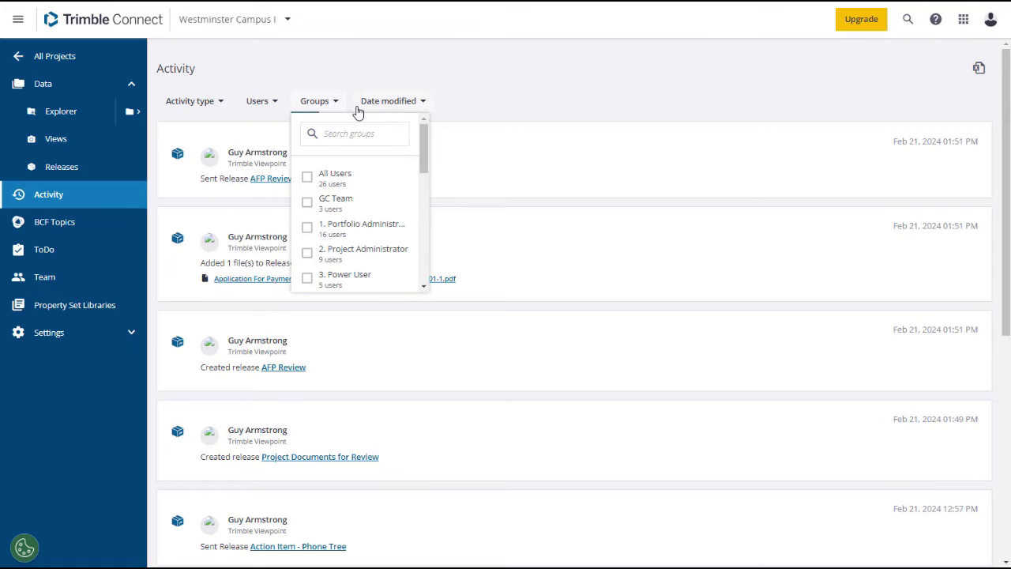
{"action": "left_click", "coordinate": [419, 106]}
{"action": "left_click", "coordinate": [511, 103]}
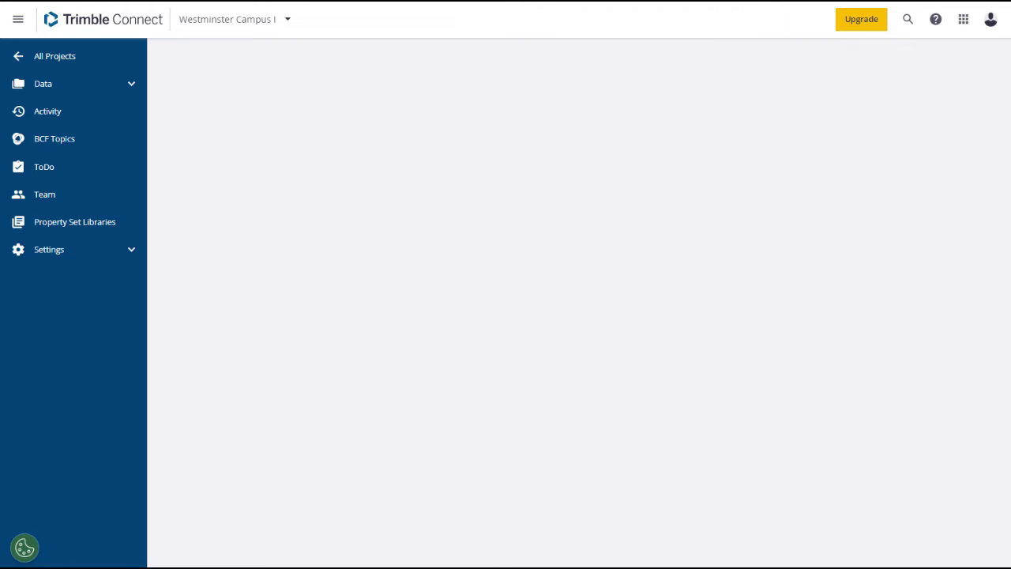
Step: Open the project's ToDo list and check its owner, users, priority and date modified filters
{"action": "left_click", "coordinate": [82, 177]}
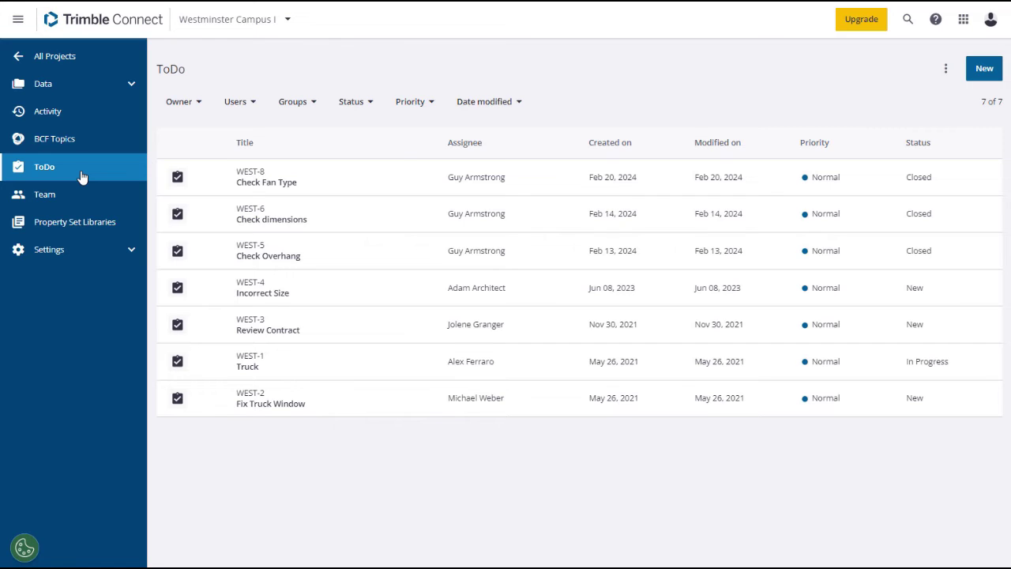
{"action": "left_click", "coordinate": [198, 104]}
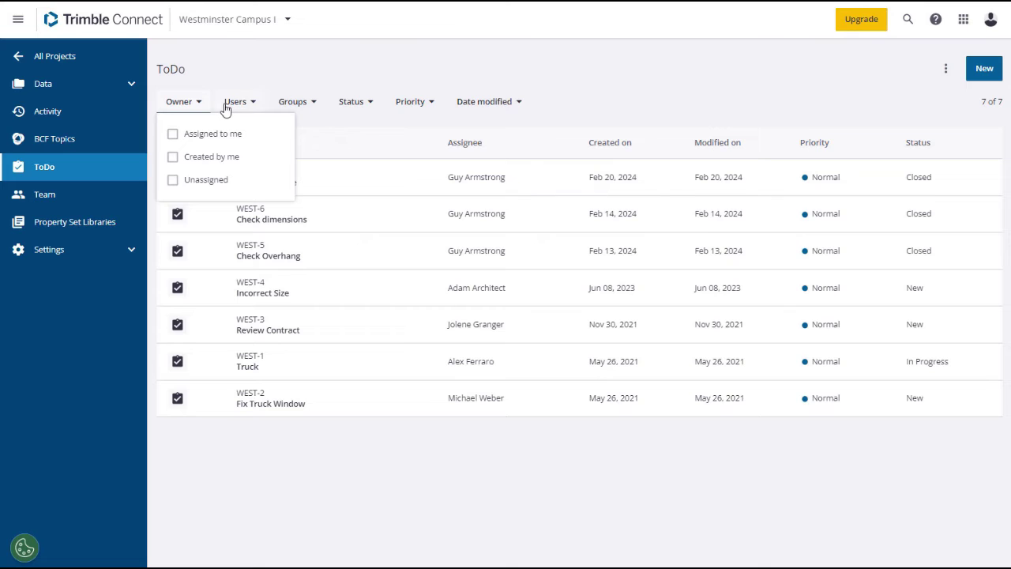
{"action": "left_click", "coordinate": [254, 106]}
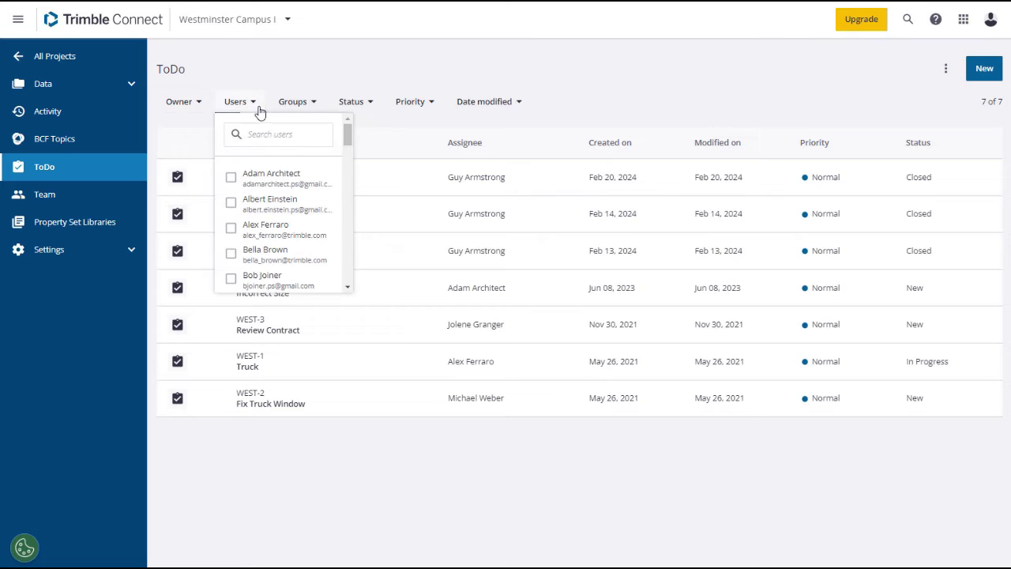
{"action": "left_click", "coordinate": [431, 104]}
{"action": "left_click", "coordinate": [518, 105]}
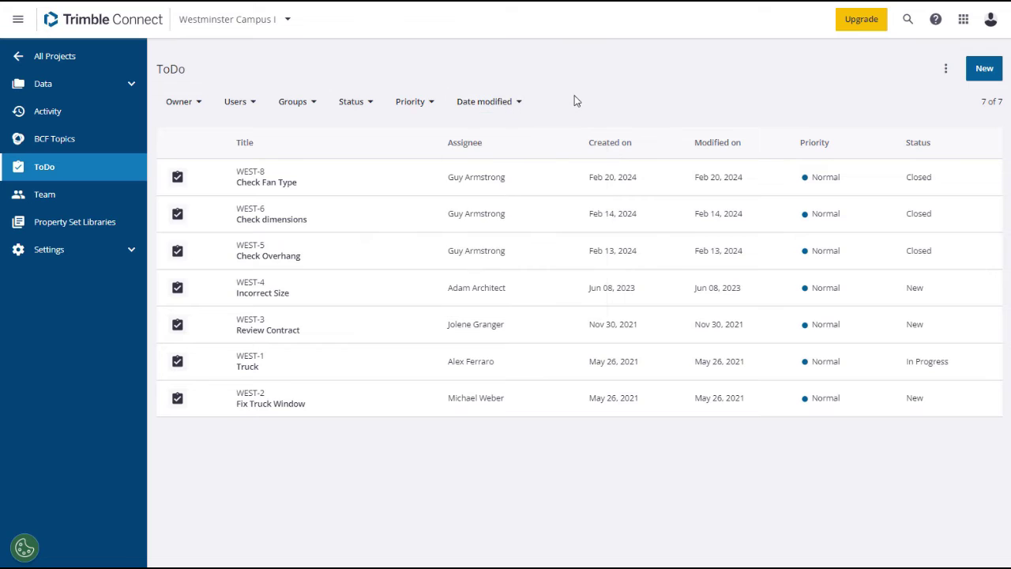
Step: Review the Incorrect Size ToDo's details, export options and attached 3D view, and return to the ToDo list
{"action": "left_click", "coordinate": [283, 298]}
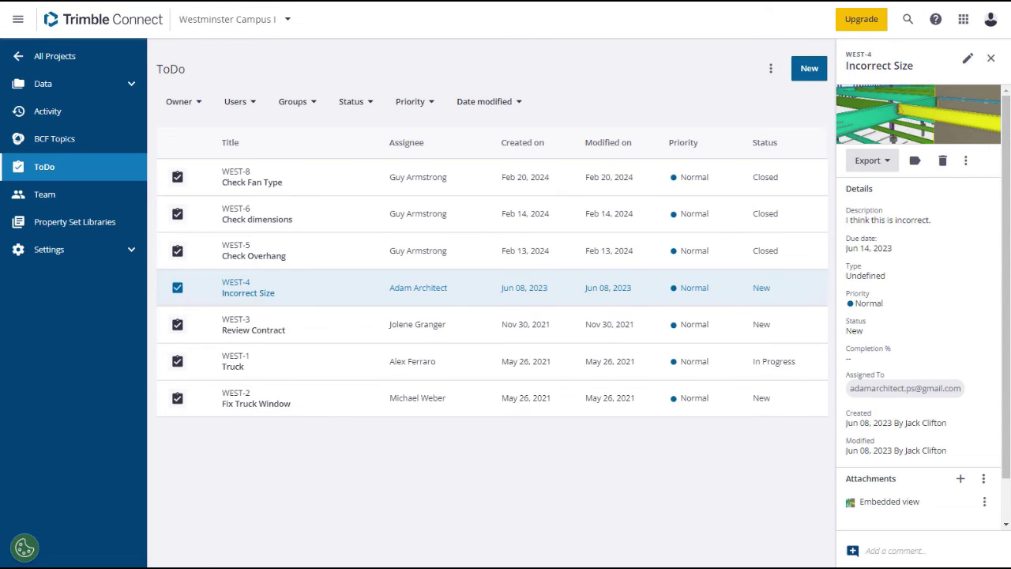
{"action": "scroll", "coordinate": [1005, 336], "scroll_direction": "down", "scroll_amount": 1}
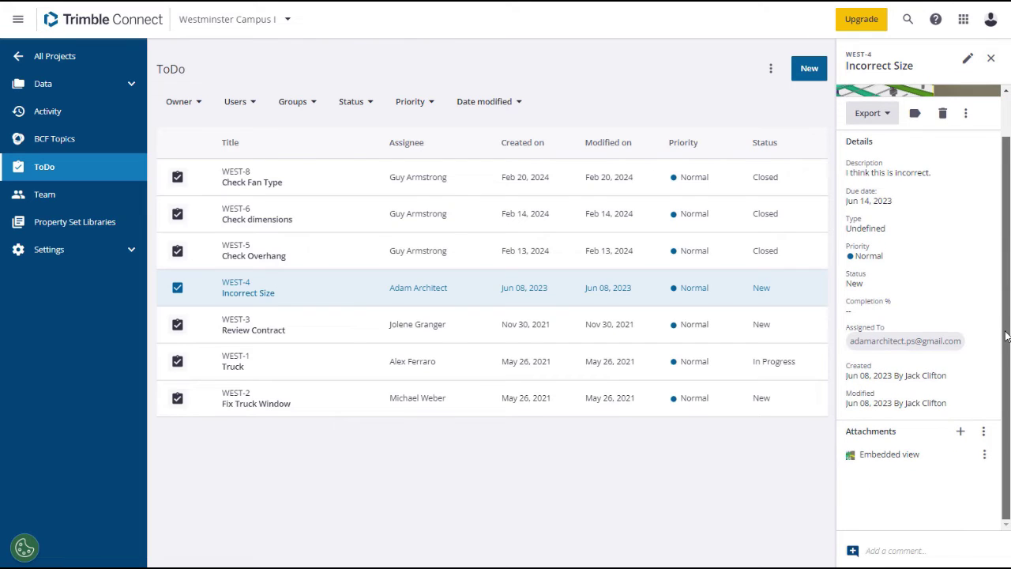
{"action": "scroll", "coordinate": [1006, 336], "scroll_direction": "up", "scroll_amount": 1}
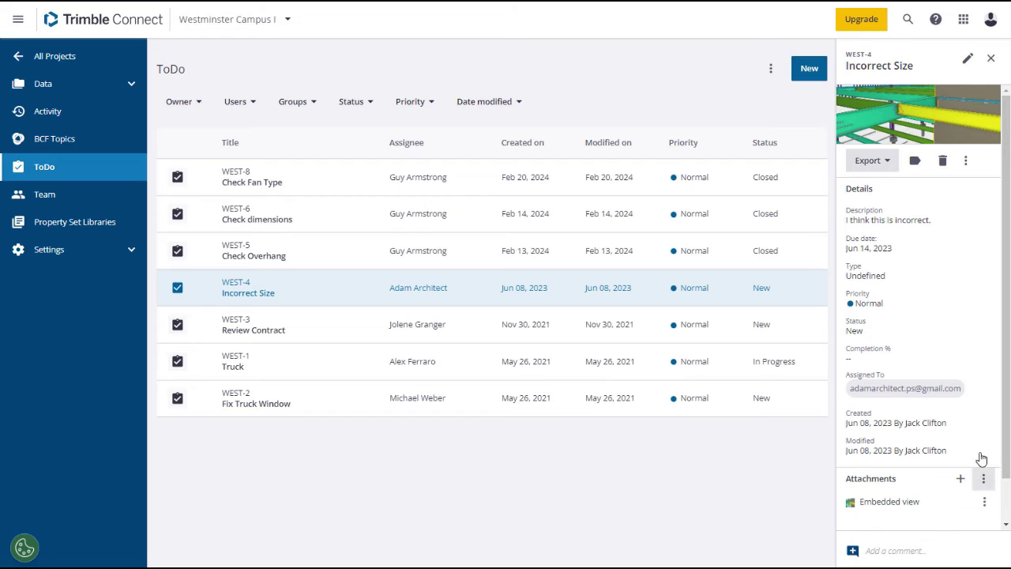
{"action": "left_click", "coordinate": [887, 161]}
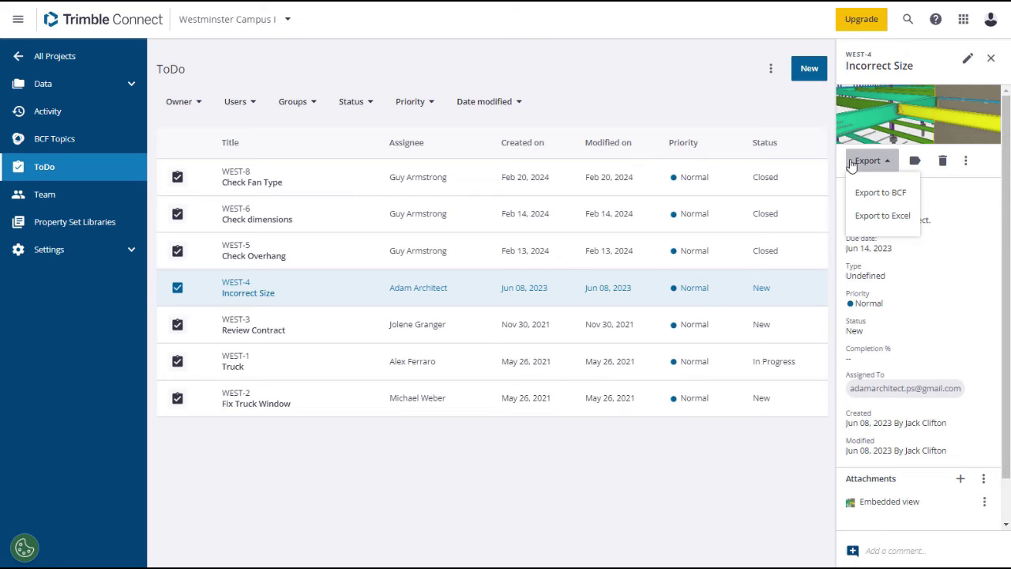
{"action": "left_click", "coordinate": [818, 136]}
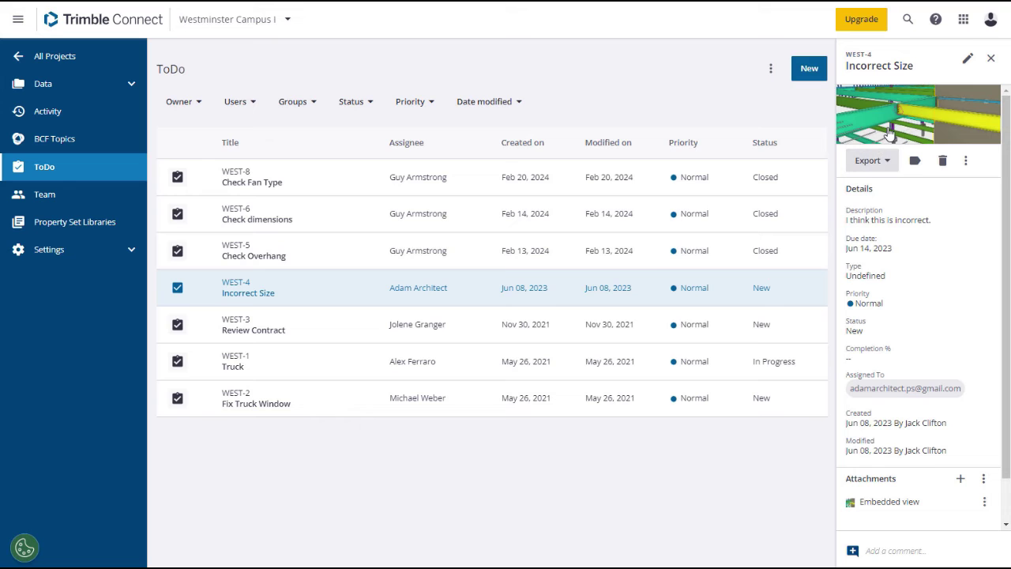
{"action": "left_click", "coordinate": [890, 134]}
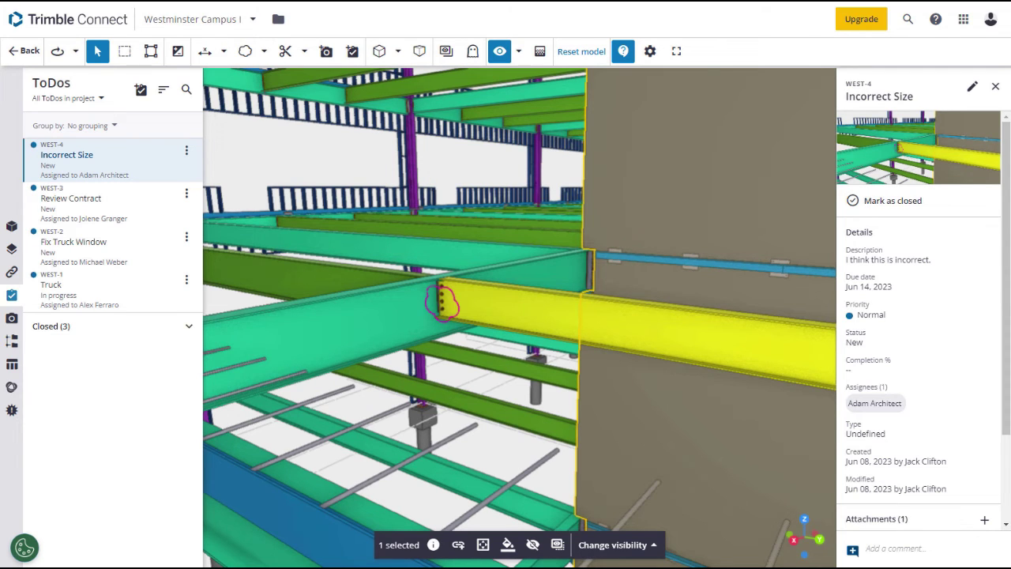
{"action": "left_click", "coordinate": [22, 52]}
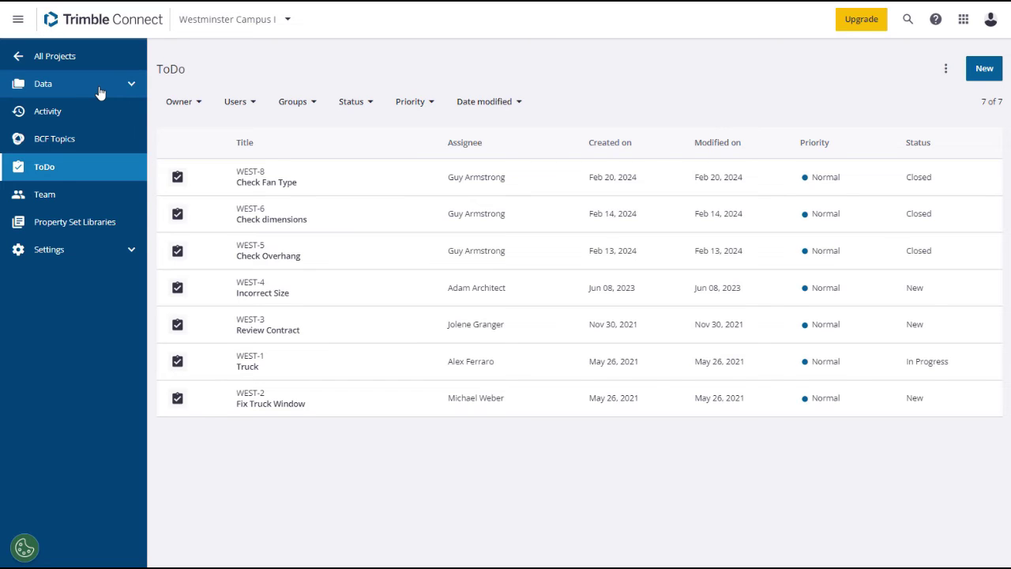
Step: Open the model Office_MEP_20110811.ifc from the project's 3d Models folder in the 3D viewer
{"action": "left_click", "coordinate": [34, 89]}
{"action": "left_click", "coordinate": [71, 115]}
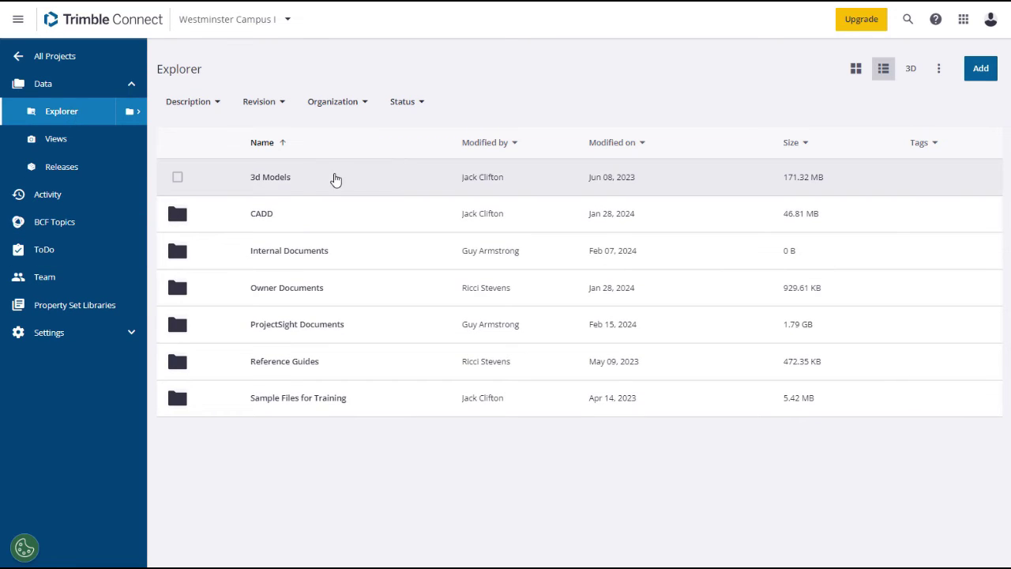
{"action": "left_click", "coordinate": [284, 183]}
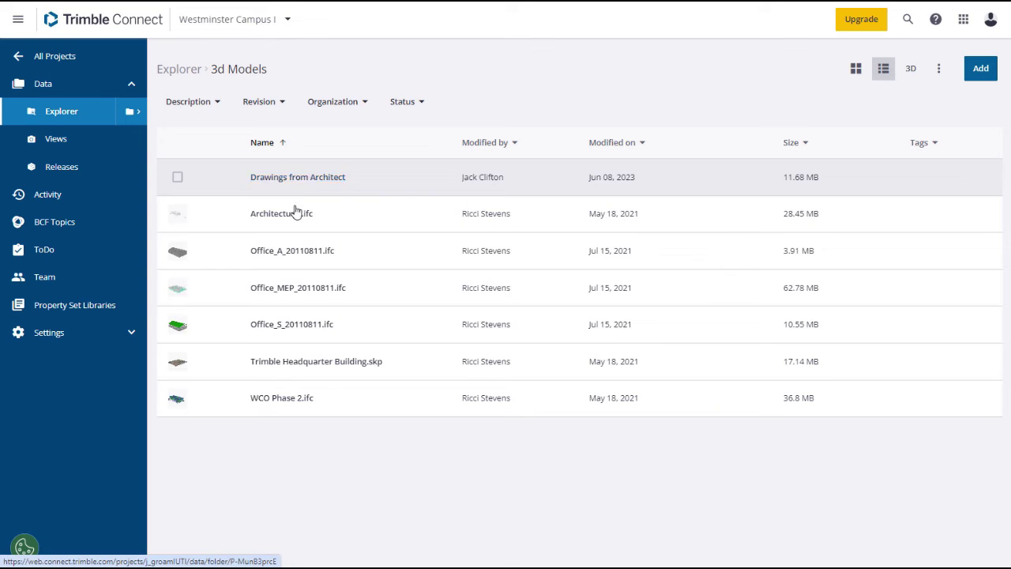
{"action": "left_click", "coordinate": [293, 288]}
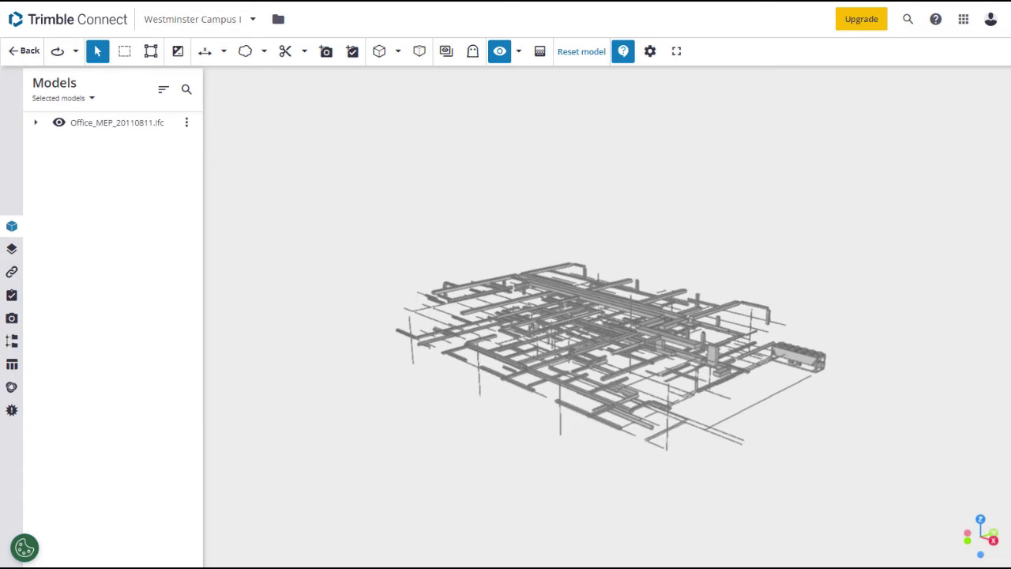
Step: Expand the MEP model's hierarchy down to Level 1, select its first Flex Duct Round element and fit the view to it
{"action": "left_click", "coordinate": [36, 122]}
{"action": "left_click", "coordinate": [45, 143]}
{"action": "left_click", "coordinate": [53, 164]}
{"action": "left_click", "coordinate": [63, 184]}
{"action": "left_click", "coordinate": [71, 205]}
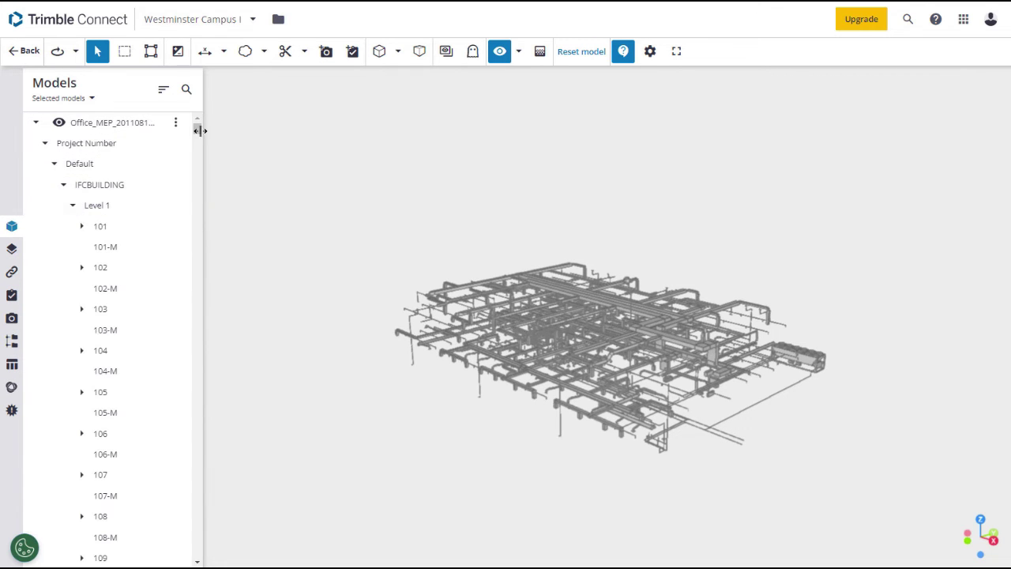
{"action": "left_click_drag", "start_coordinate": [198, 130], "coordinate": [199, 157]}
{"action": "left_click", "coordinate": [137, 407]}
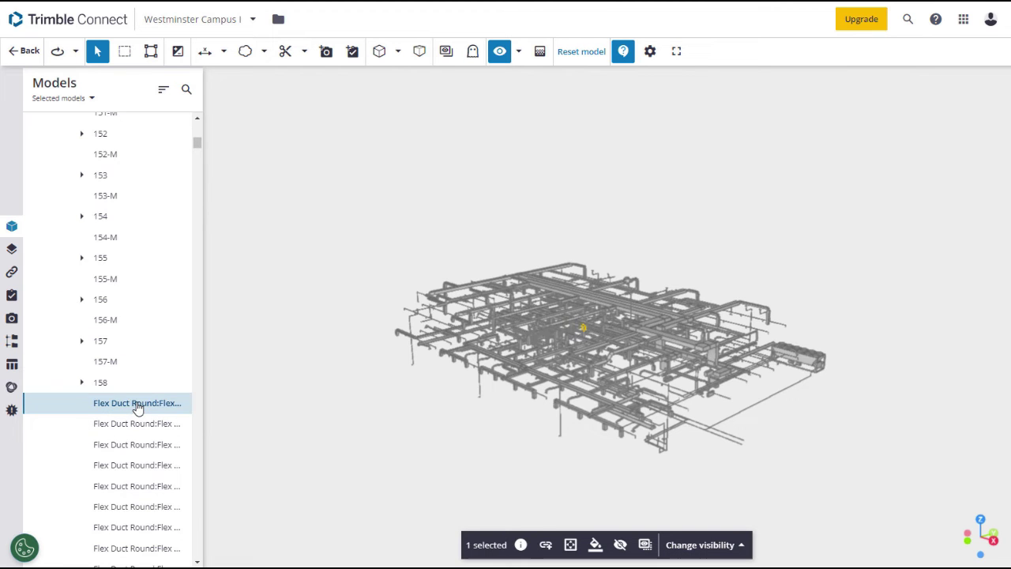
{"action": "left_click", "coordinate": [570, 544]}
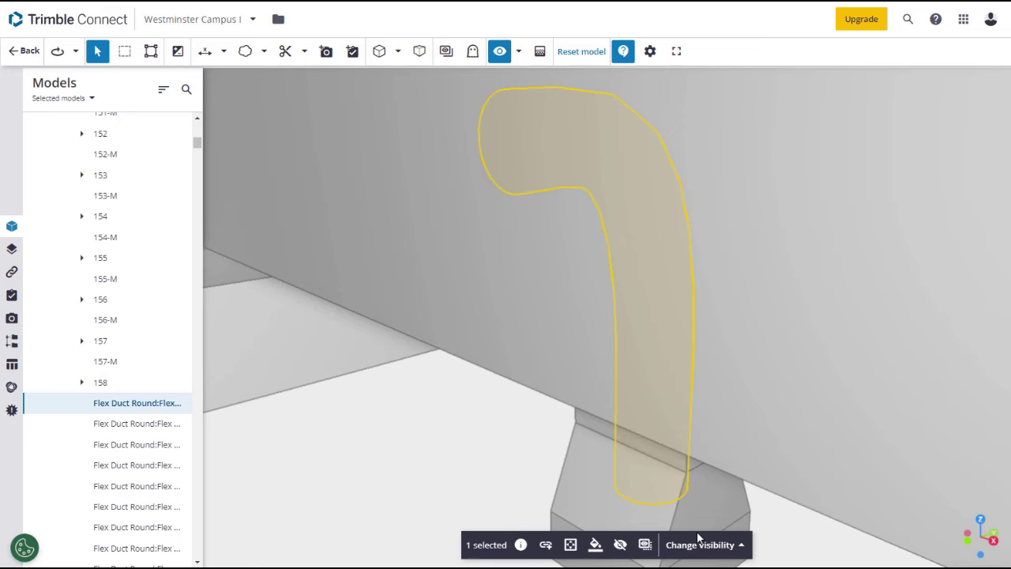
Step: Add a ToDo to the duct titled "Size and Dimensions", described "Is this Flex Round the same size an dimension as all of the others?"
{"action": "left_click", "coordinate": [545, 545]}
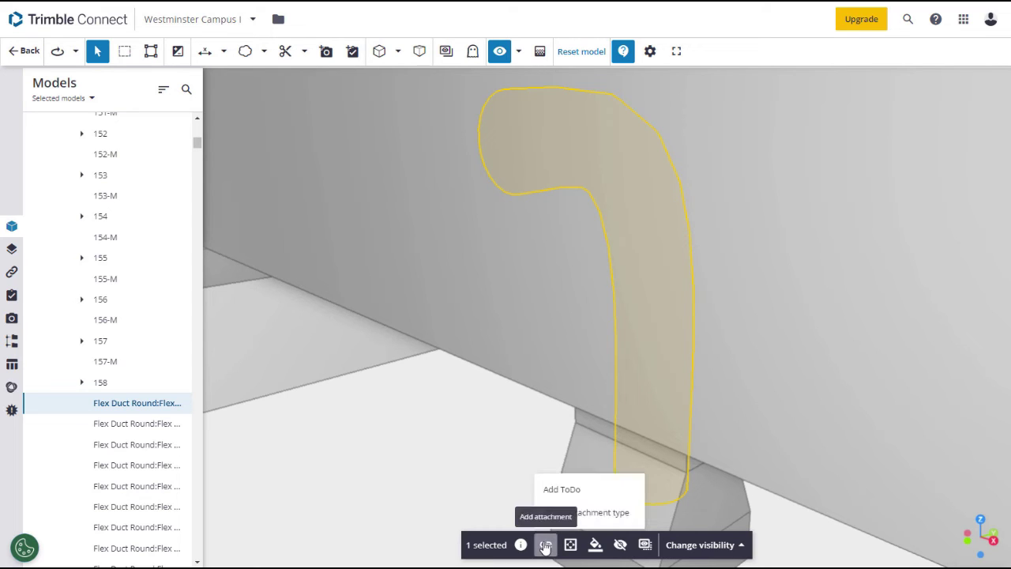
{"action": "left_click", "coordinate": [557, 490]}
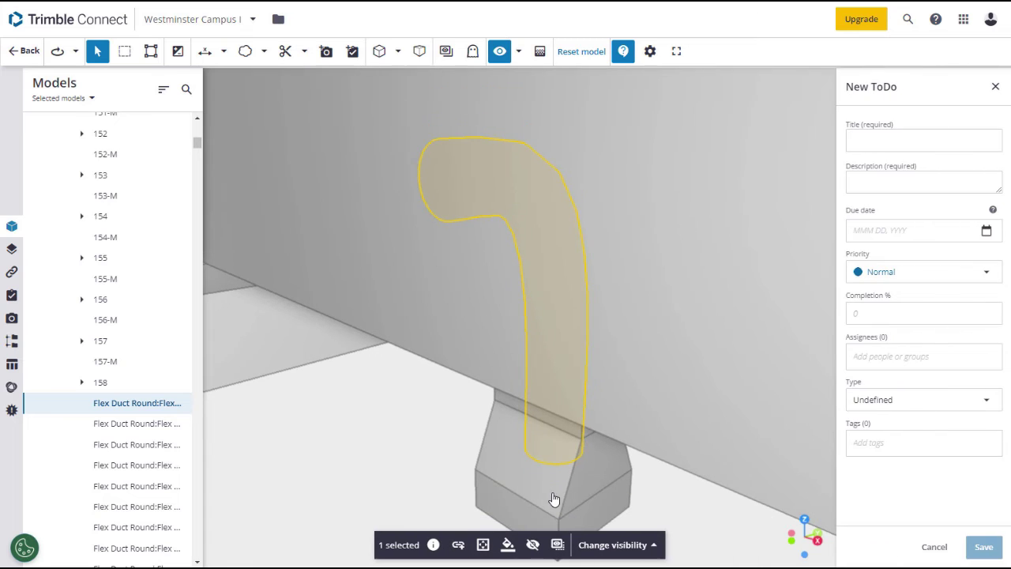
{"action": "left_click", "coordinate": [877, 142]}
{"action": "type", "text": "Size"}
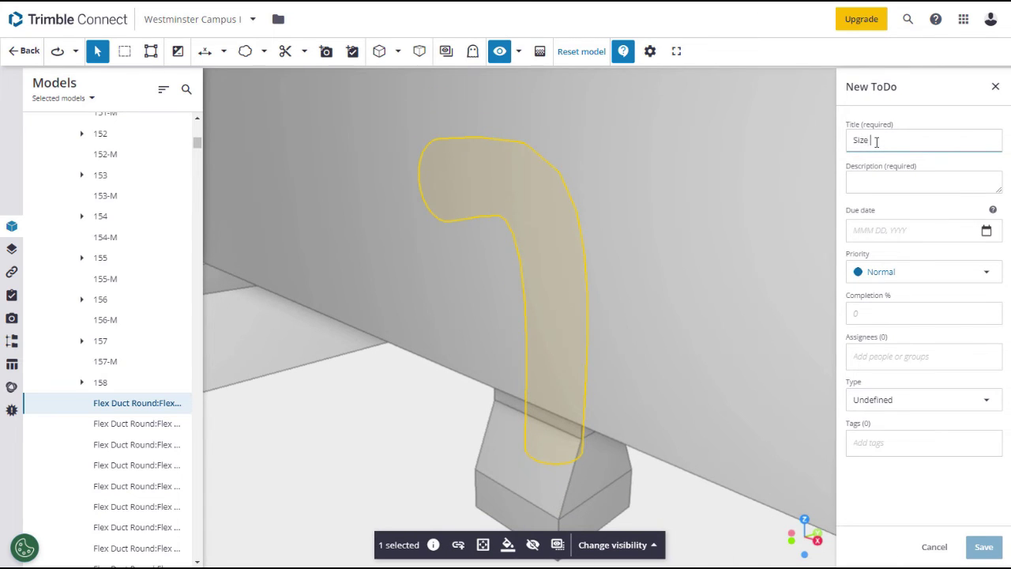
{"action": "type", "text": " and Dimensions"}
{"action": "left_click", "coordinate": [874, 183]}
{"action": "type", "text": "I"}
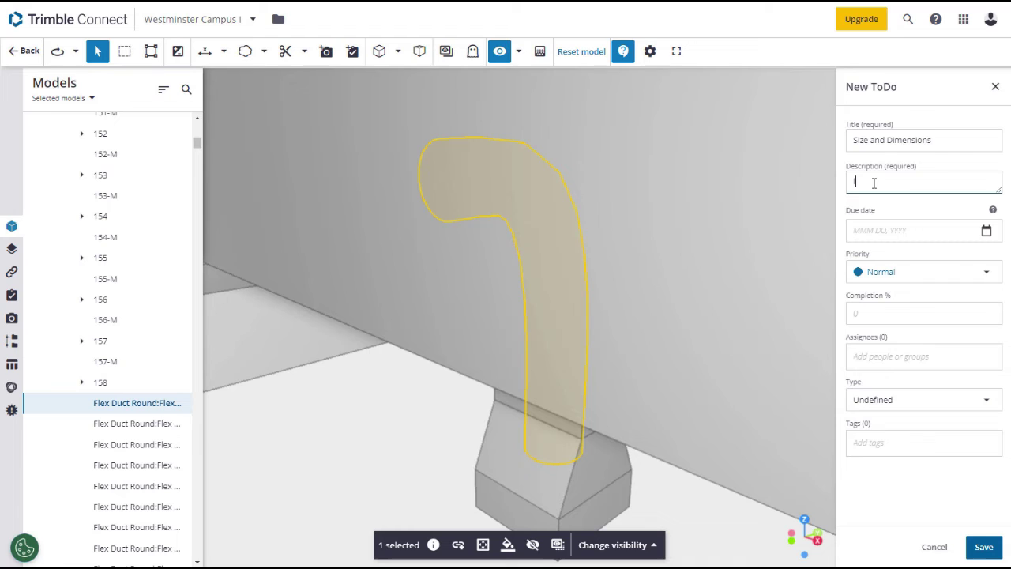
{"action": "type", "text": "s this Flex Round the same size an dimension as all of the others?"}
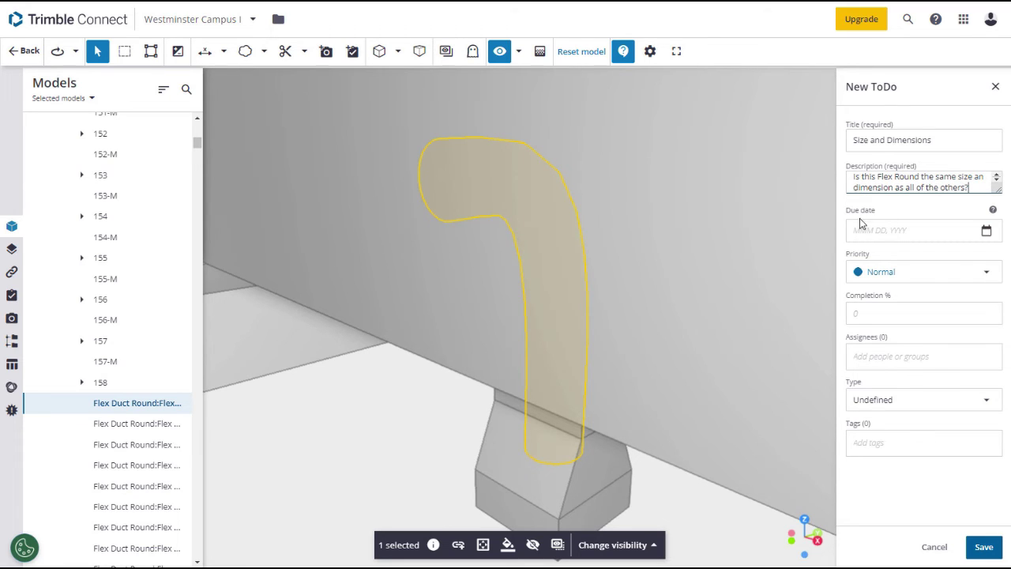
Step: Set the ToDo's due date to Mar 08, 2024, assign it to the project member's first listed account, set its type to Inquiry and save it
{"action": "left_click", "coordinate": [883, 229]}
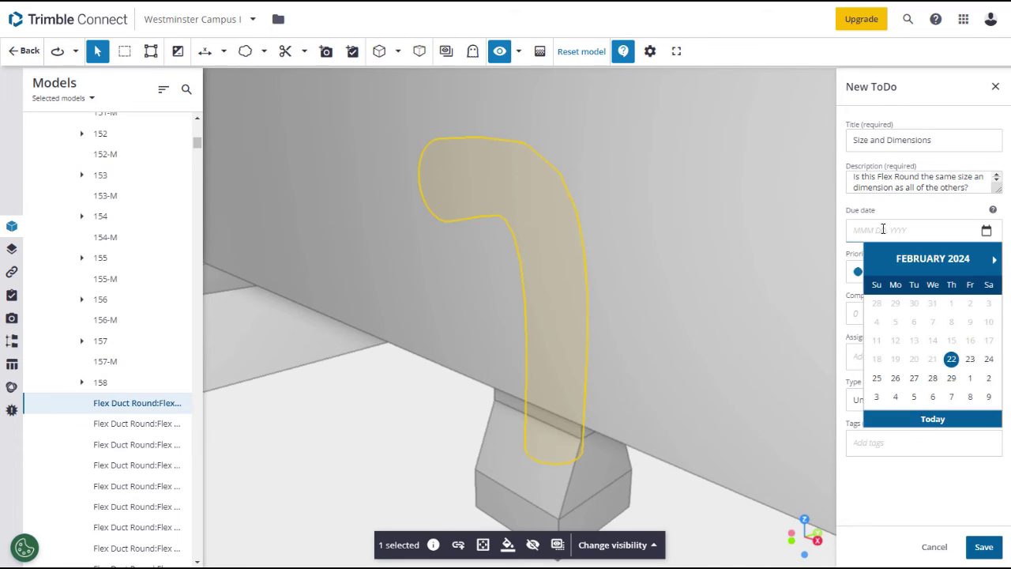
{"action": "left_click", "coordinate": [970, 397]}
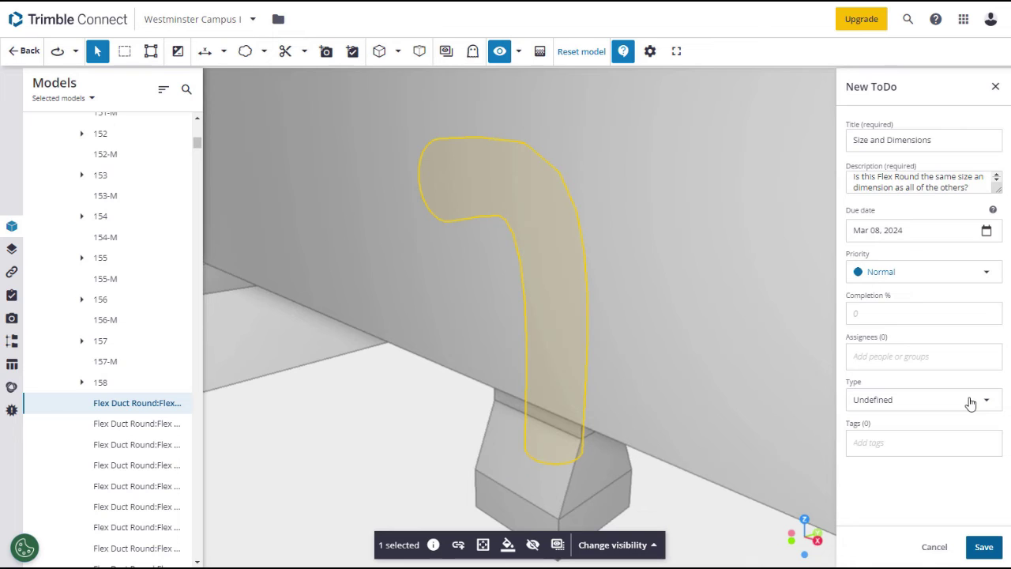
{"action": "left_click", "coordinate": [916, 362]}
{"action": "type", "text": "guy"}
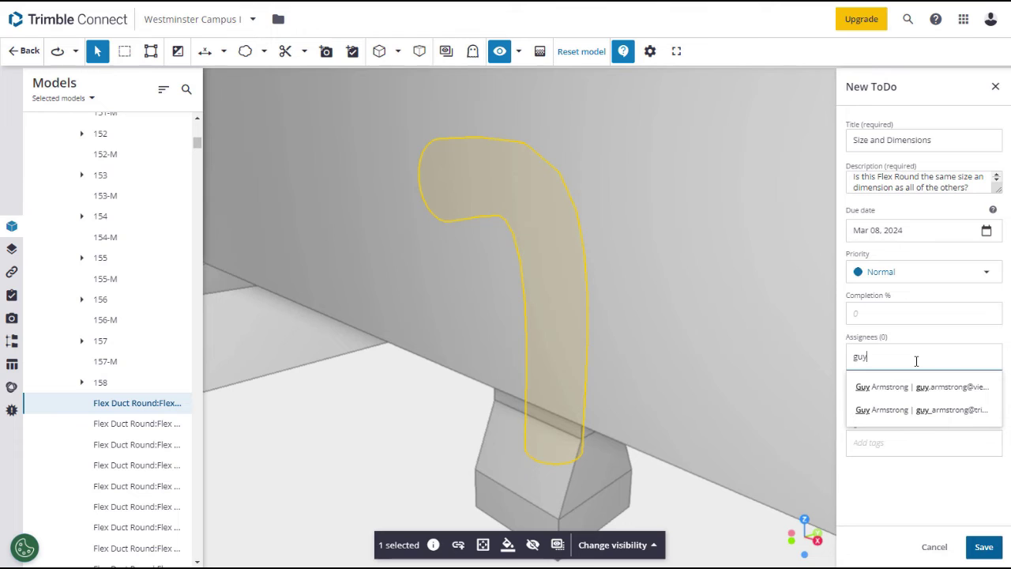
{"action": "left_click", "coordinate": [896, 387]}
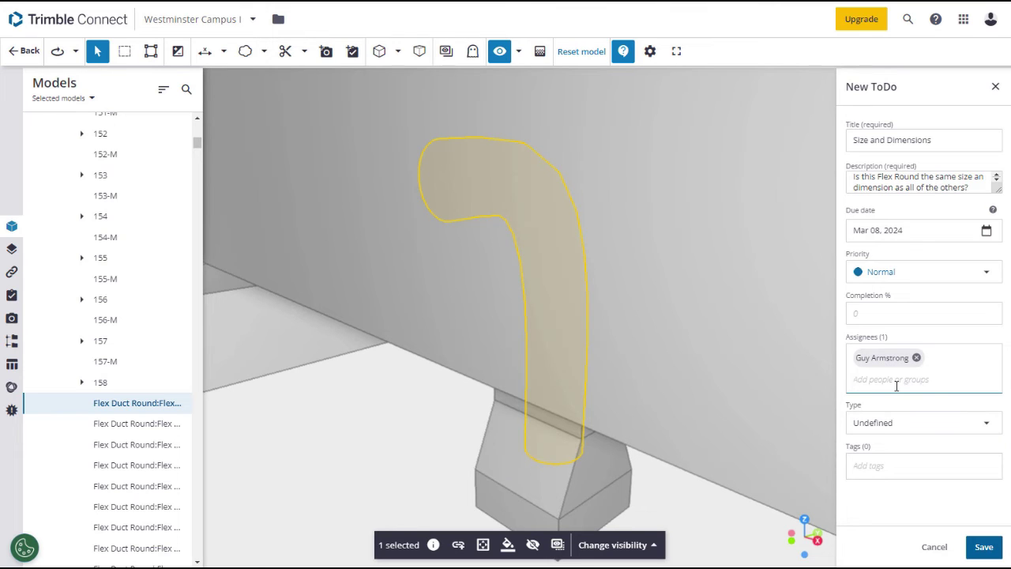
{"action": "left_click", "coordinate": [984, 423]}
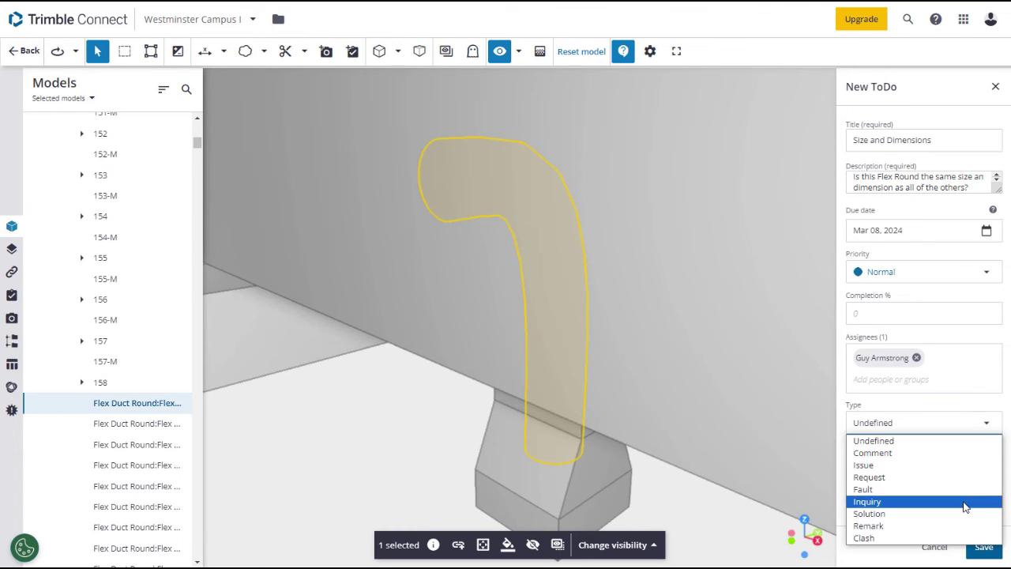
{"action": "left_click", "coordinate": [965, 506]}
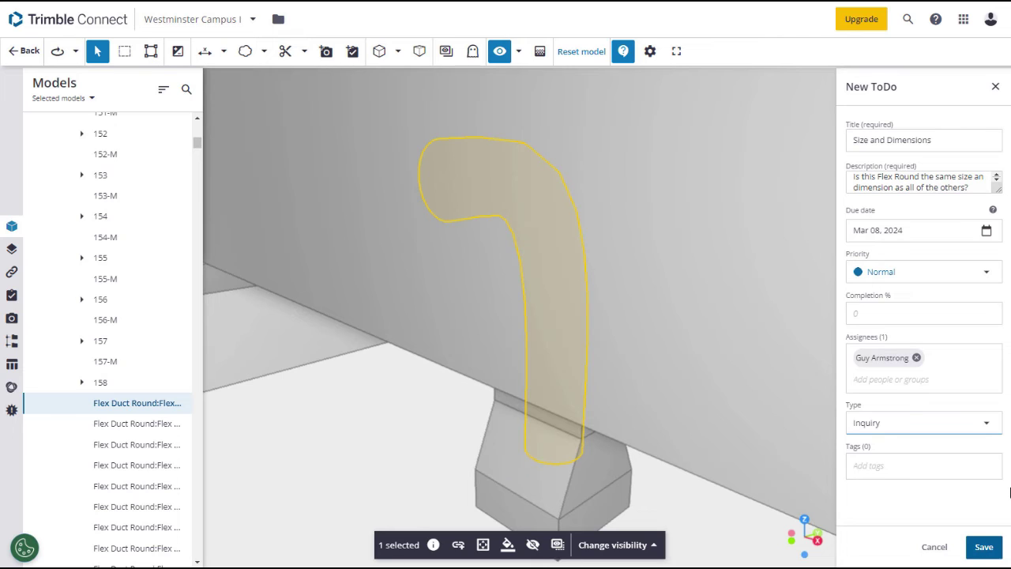
{"action": "left_click", "coordinate": [919, 513]}
{"action": "left_click", "coordinate": [983, 546]}
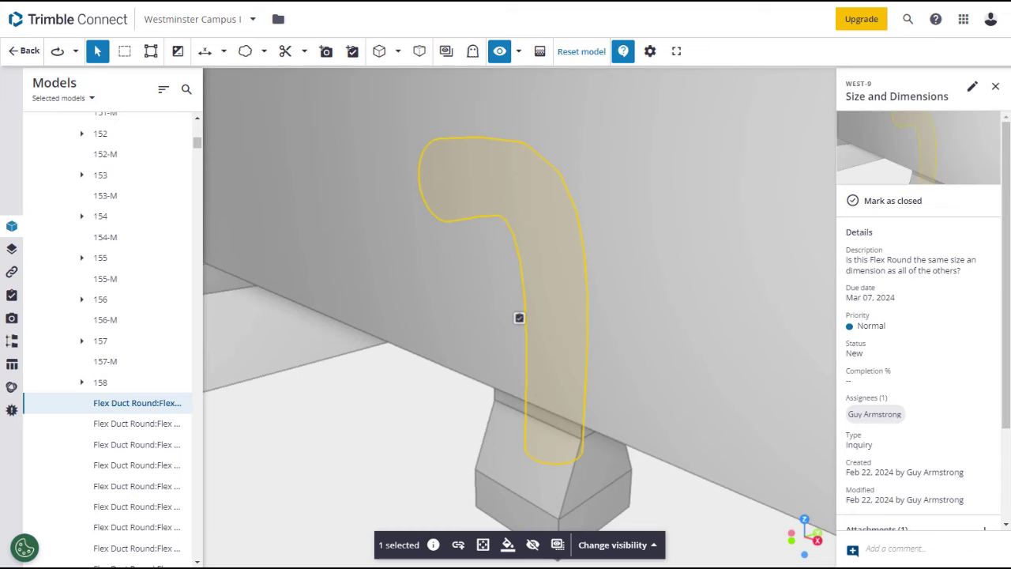
Step: Browse the ProjectSight Documents folder for other attachments to the selected duct and leave without attaching anything
{"action": "left_click", "coordinate": [458, 547]}
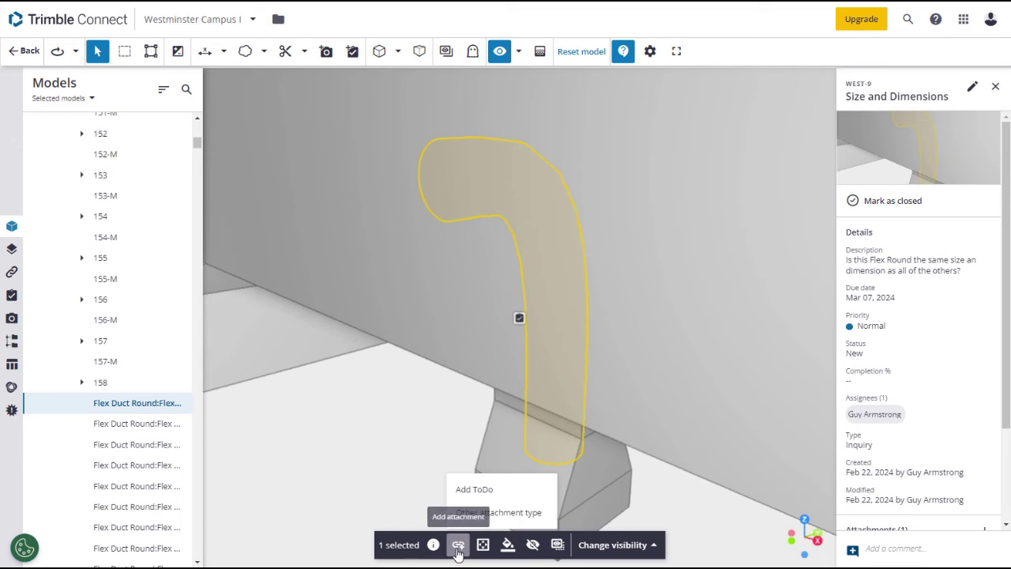
{"action": "left_click", "coordinate": [505, 513]}
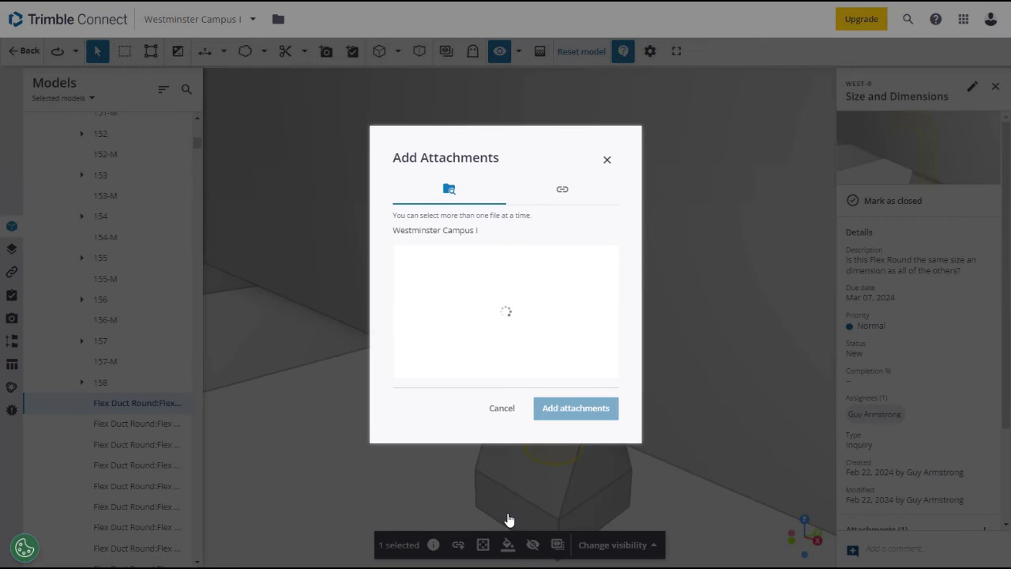
{"action": "left_click_drag", "start_coordinate": [613, 272], "coordinate": [617, 308]}
{"action": "left_click", "coordinate": [593, 324]}
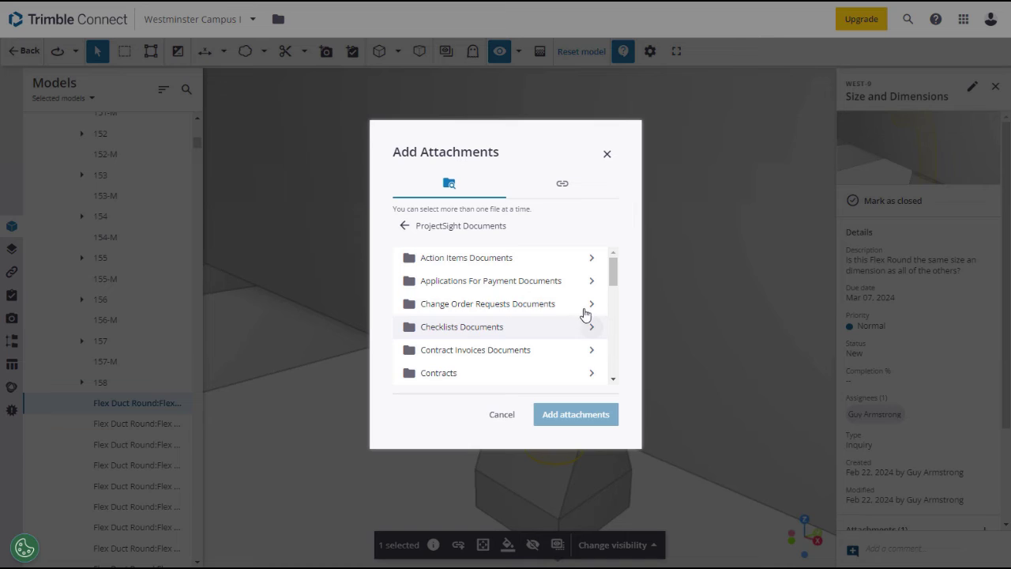
{"action": "left_click", "coordinate": [502, 415]}
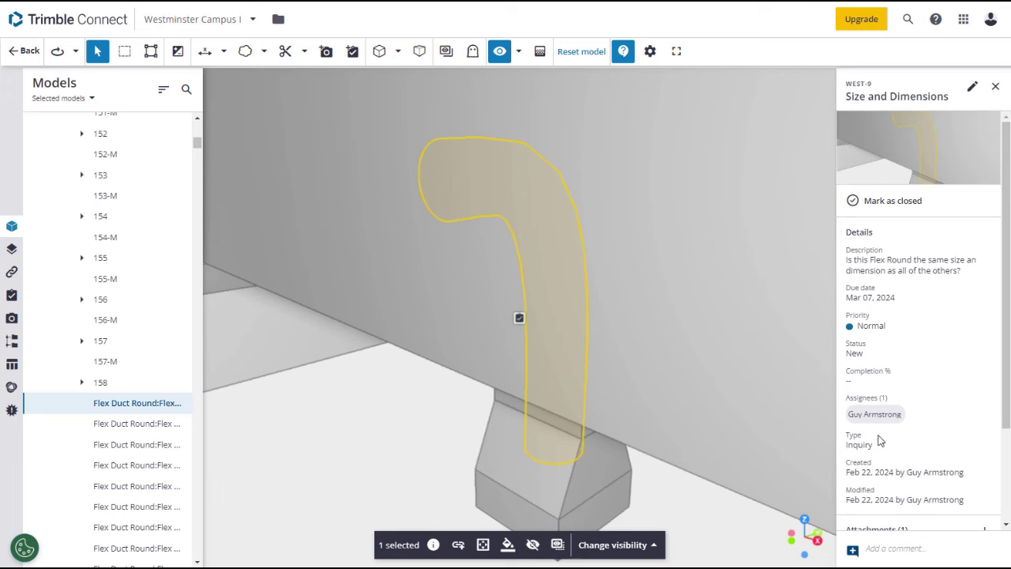
Step: Leave the 3D viewer and open the Size and Dimensions ToDo from the project's ToDo list
{"action": "left_click", "coordinate": [19, 51]}
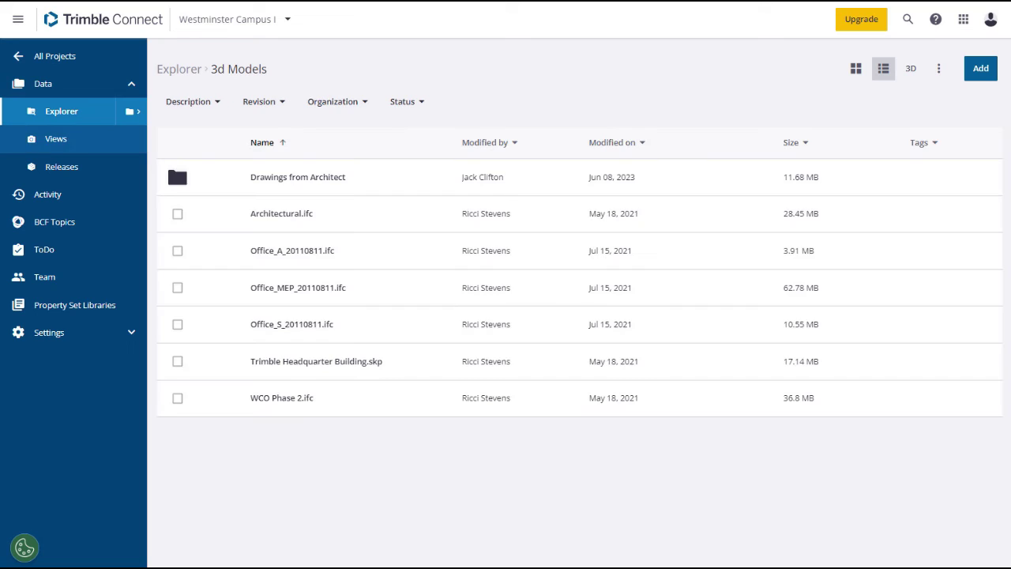
{"action": "left_click", "coordinate": [66, 260]}
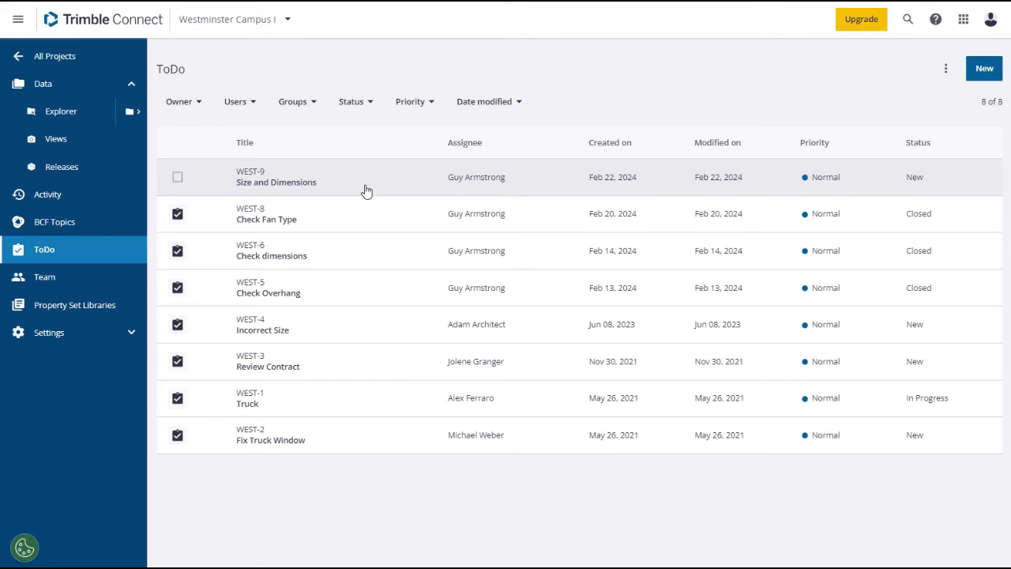
{"action": "left_click", "coordinate": [298, 188]}
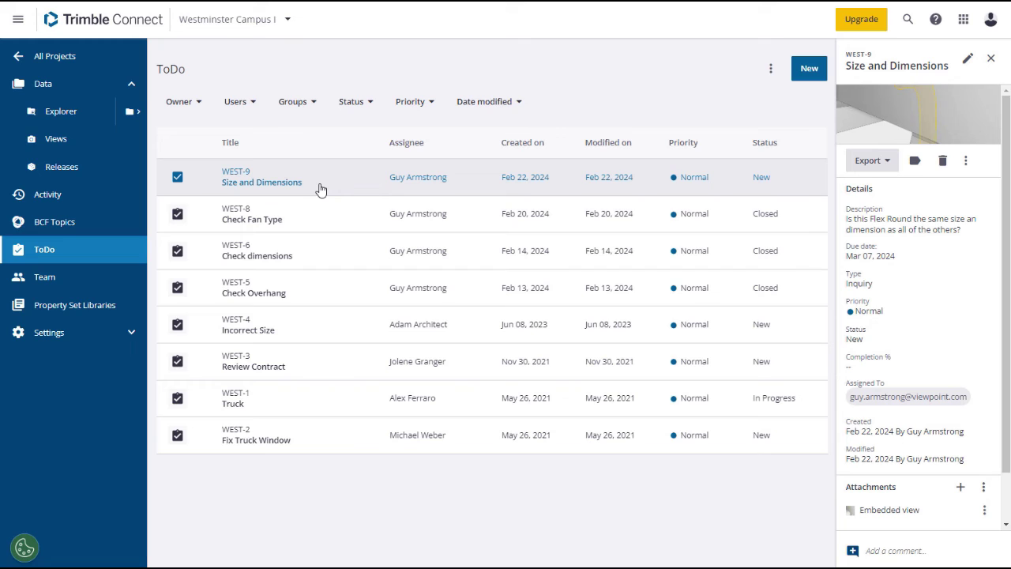
Step: Try the status In Progress in the Size and Dimensions ToDo's edit form and leave the form without saving
{"action": "left_click", "coordinate": [967, 61]}
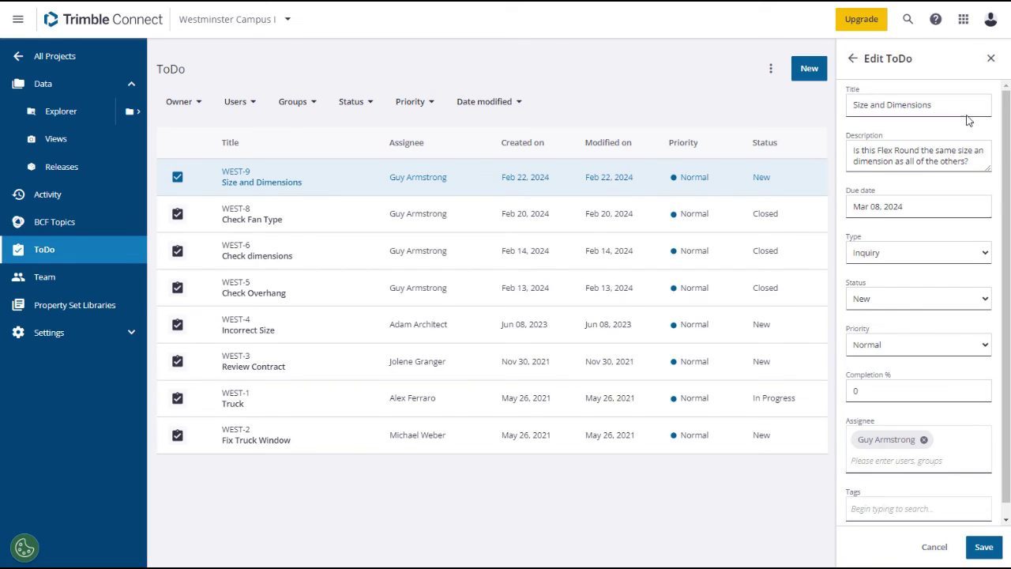
{"action": "left_click", "coordinate": [987, 301]}
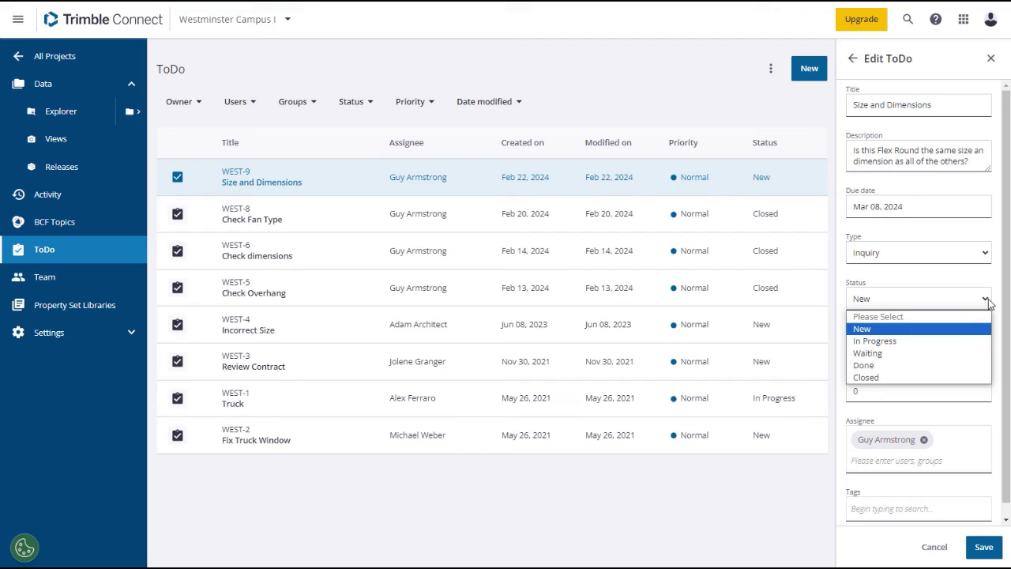
{"action": "left_click", "coordinate": [961, 342]}
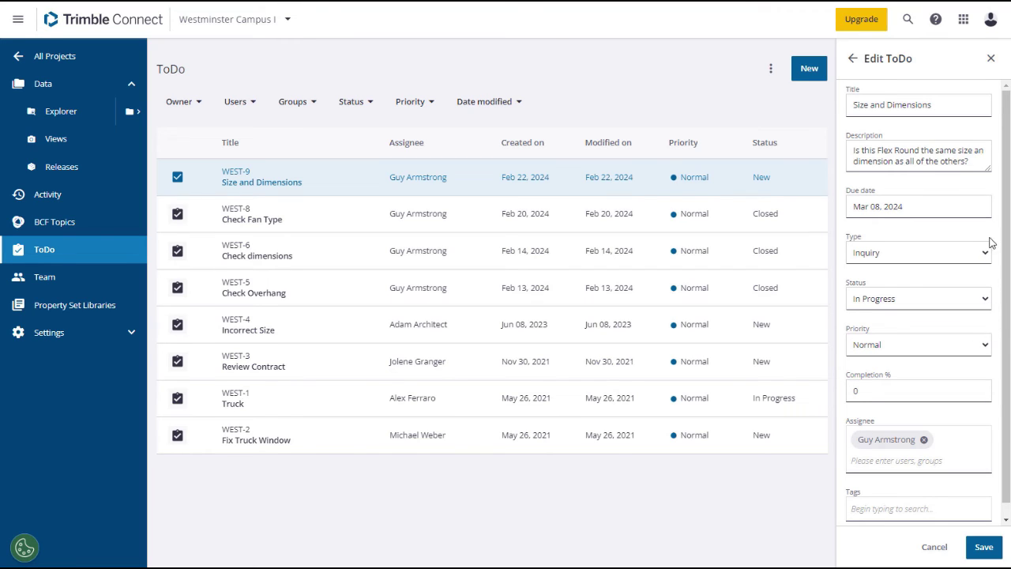
{"action": "left_click", "coordinate": [854, 60]}
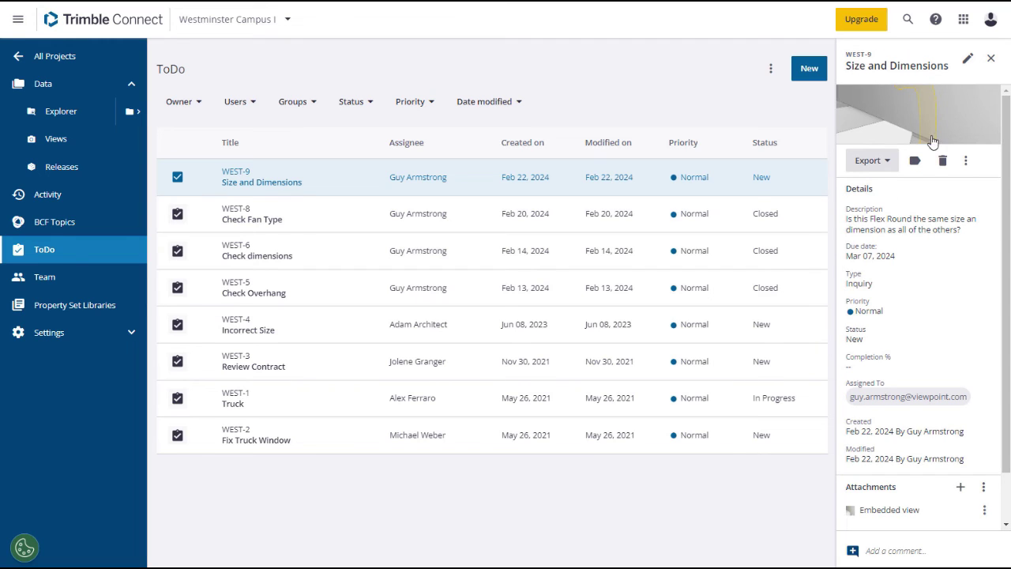
Step: Open the ToDo's embedded 3D view and review its attachments, linked model objects and comments
{"action": "left_click", "coordinate": [850, 514]}
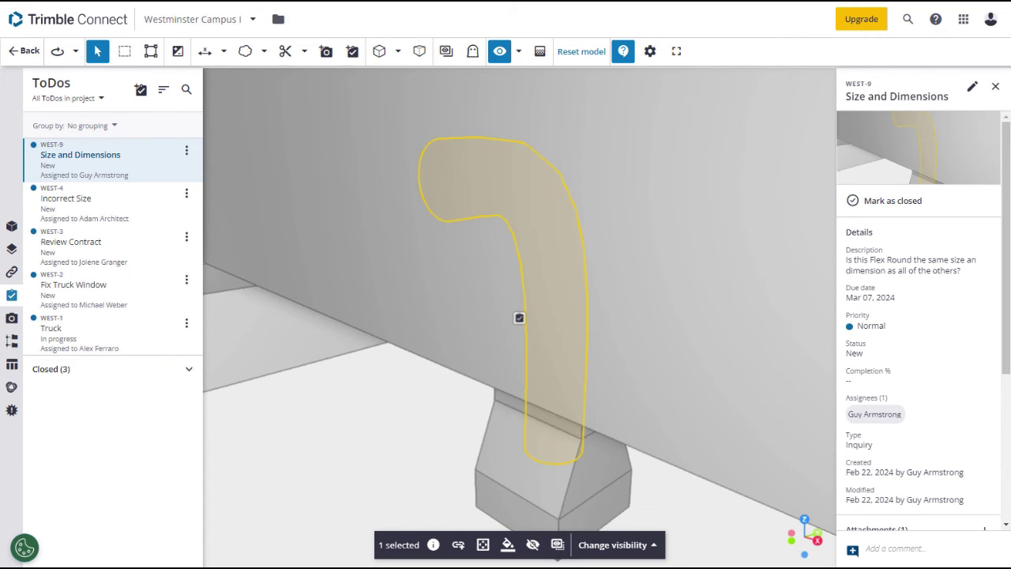
{"action": "left_click_drag", "start_coordinate": [1007, 241], "coordinate": [1004, 398]}
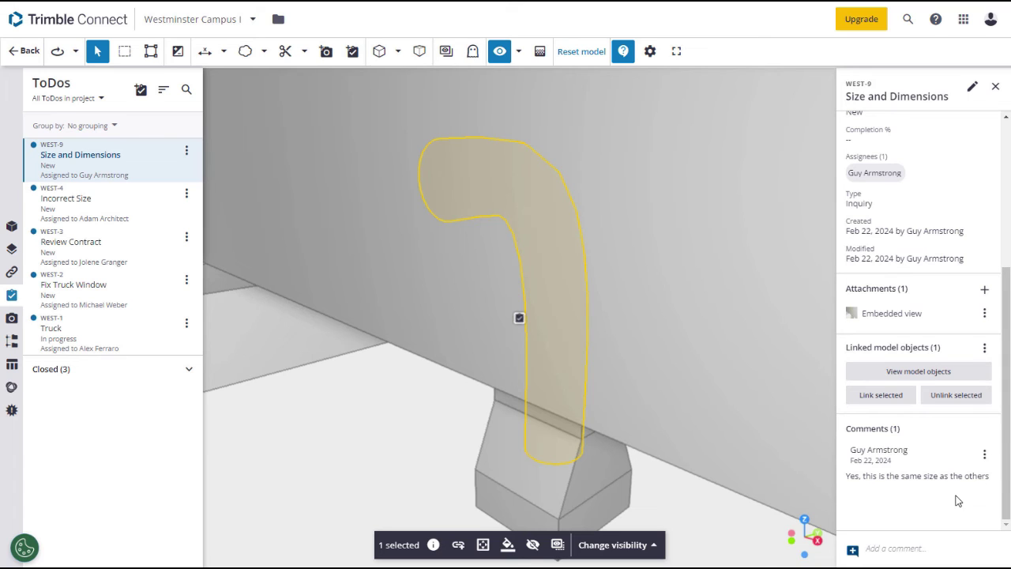
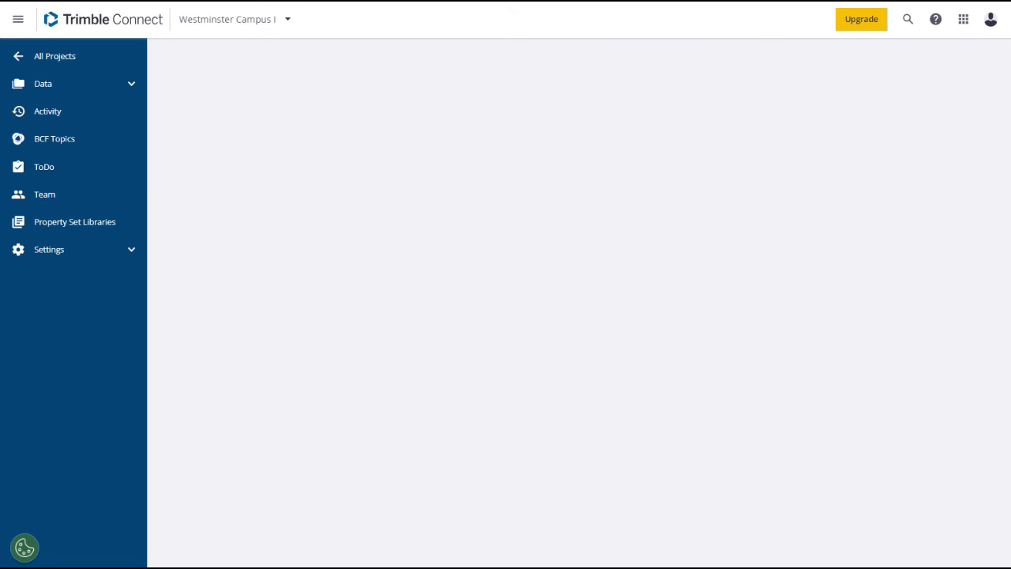
Step: Open the project's team members and view who belongs to the Design Team group
{"action": "left_click", "coordinate": [58, 207]}
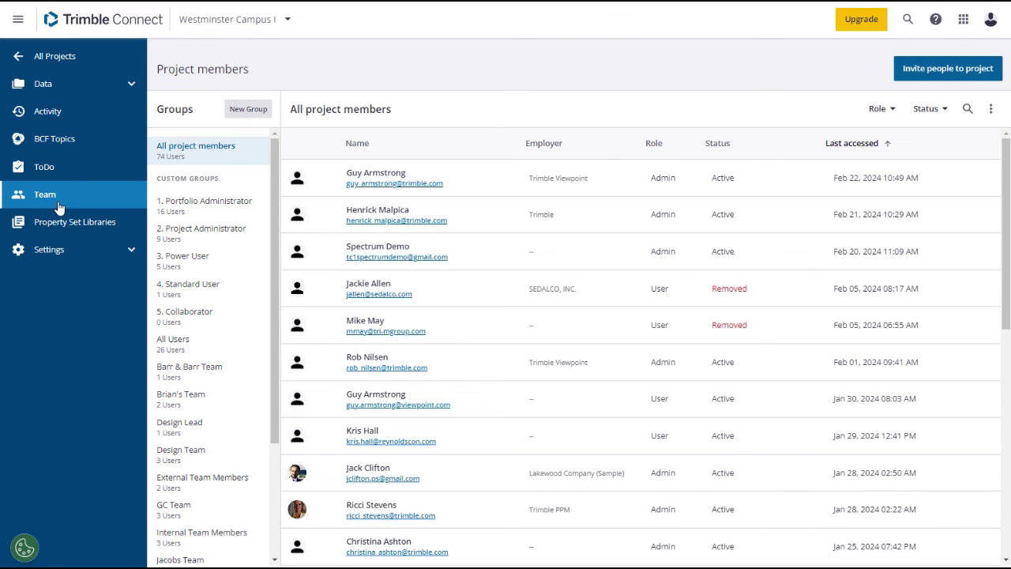
{"action": "left_click", "coordinate": [219, 467]}
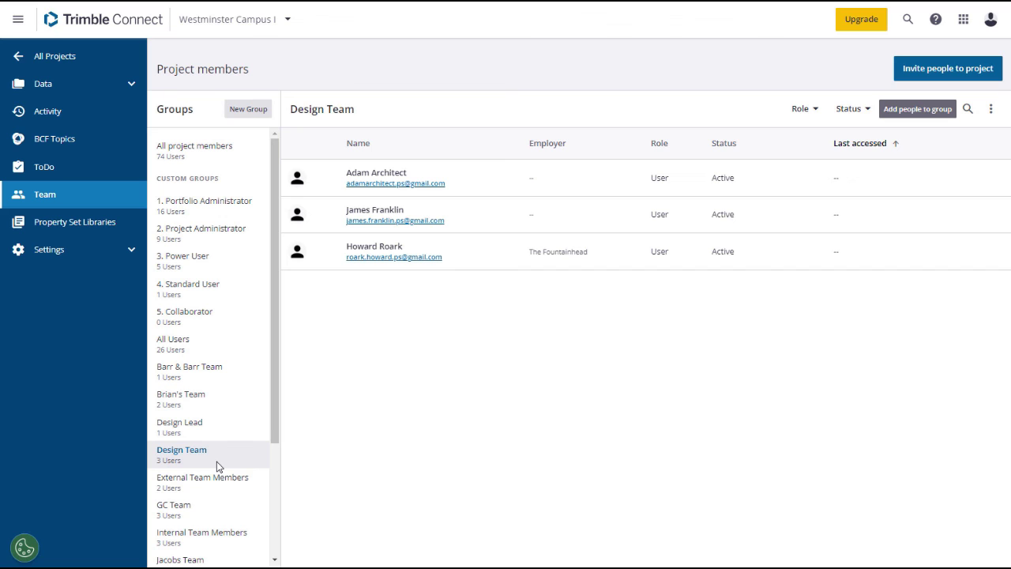
Step: Create a new project member group named MEP Group
{"action": "left_click", "coordinate": [255, 116]}
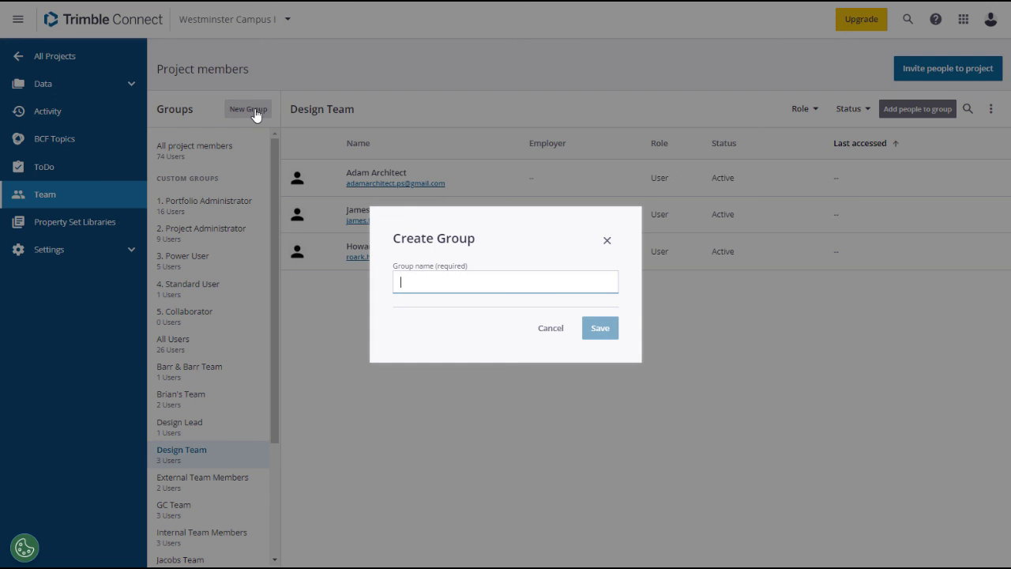
{"action": "type", "text": "MEP Group"}
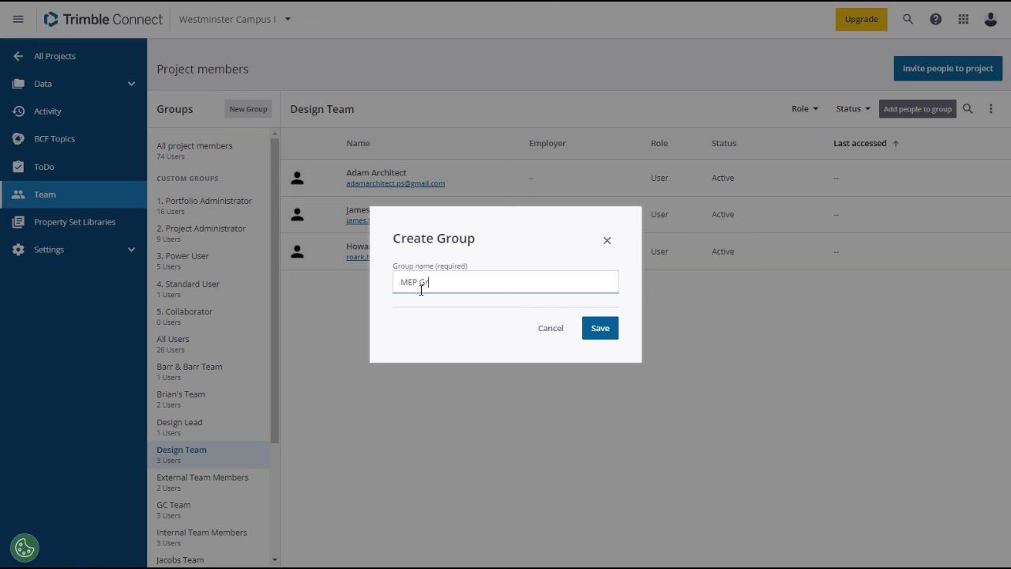
{"action": "left_click", "coordinate": [599, 330]}
Step: Open the new MEP Group and add three existing project members to it
{"action": "left_click_drag", "start_coordinate": [276, 348], "coordinate": [275, 508]}
{"action": "left_click", "coordinate": [203, 407]}
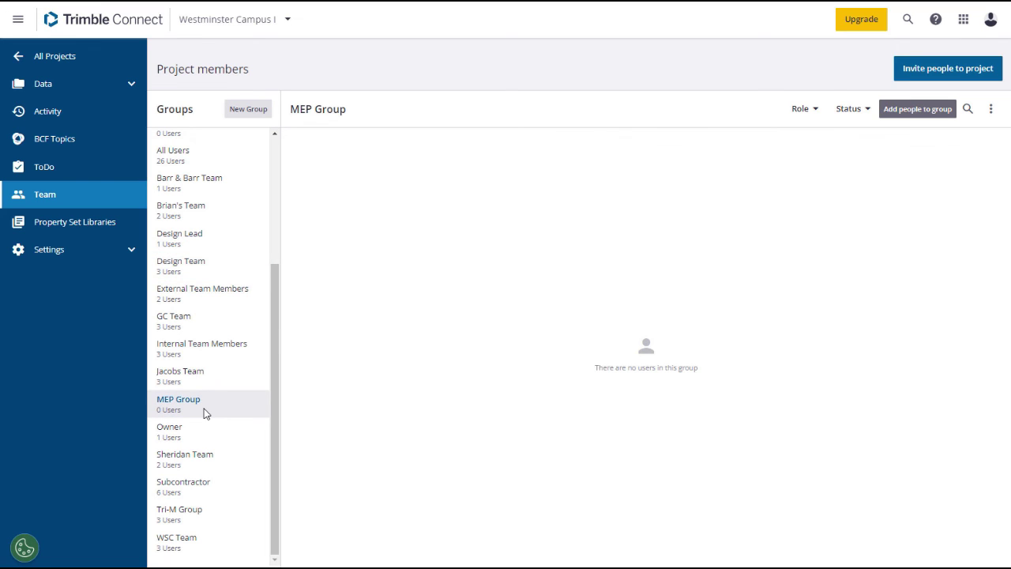
{"action": "left_click", "coordinate": [913, 111]}
{"action": "type", "text": "guy"}
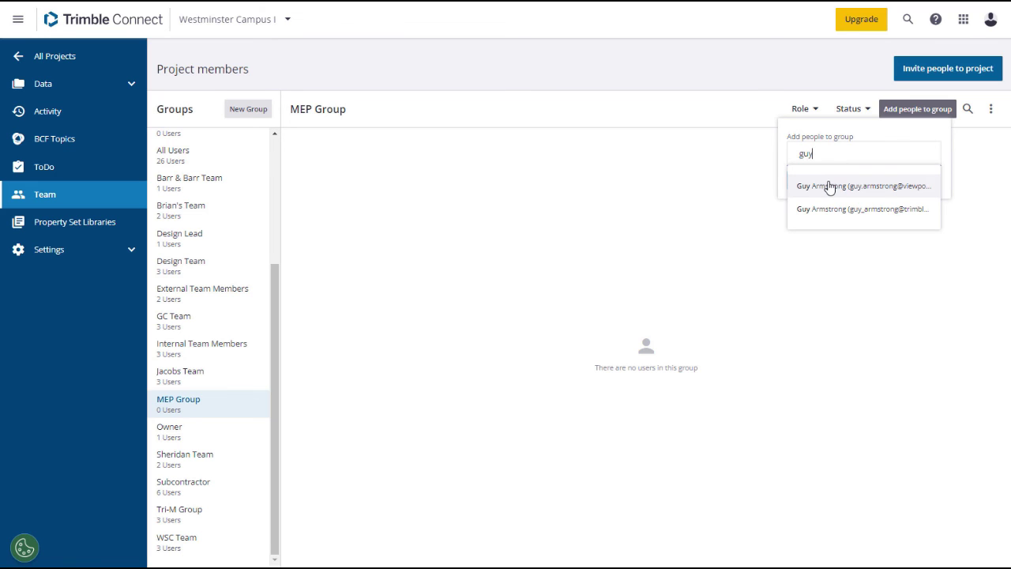
{"action": "left_click", "coordinate": [830, 185]}
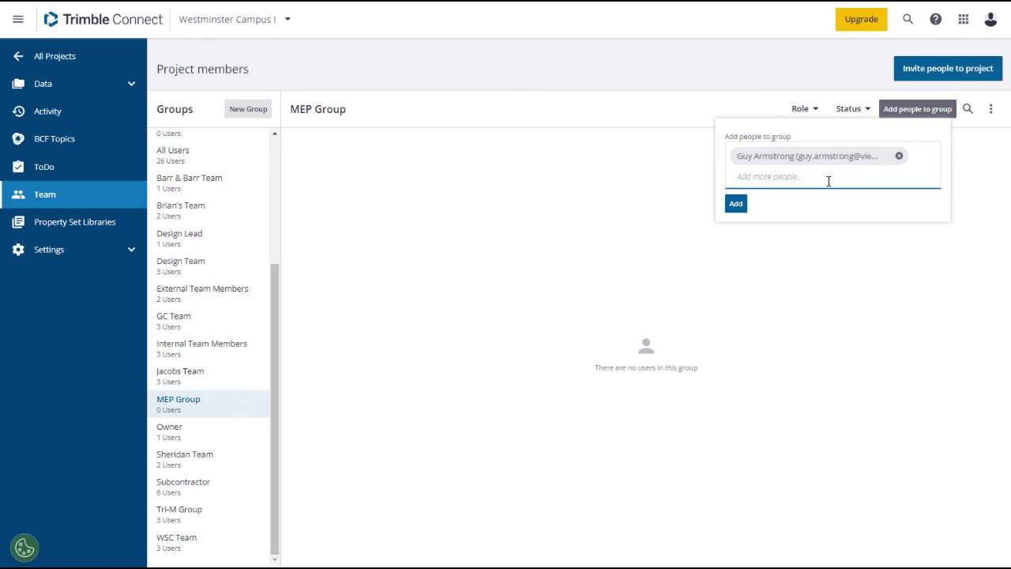
{"action": "left_click", "coordinate": [828, 181]}
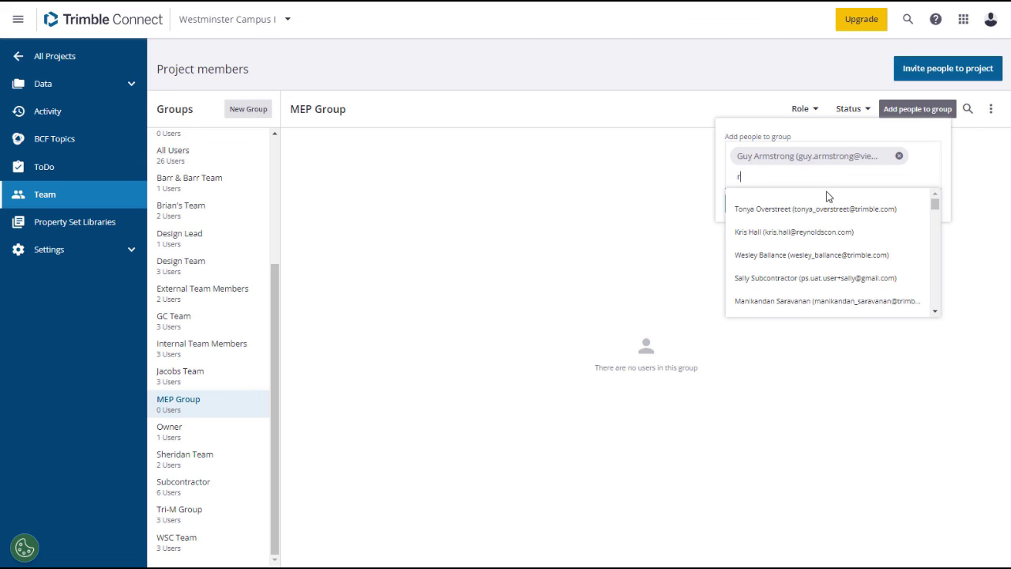
{"action": "left_click", "coordinate": [795, 286]}
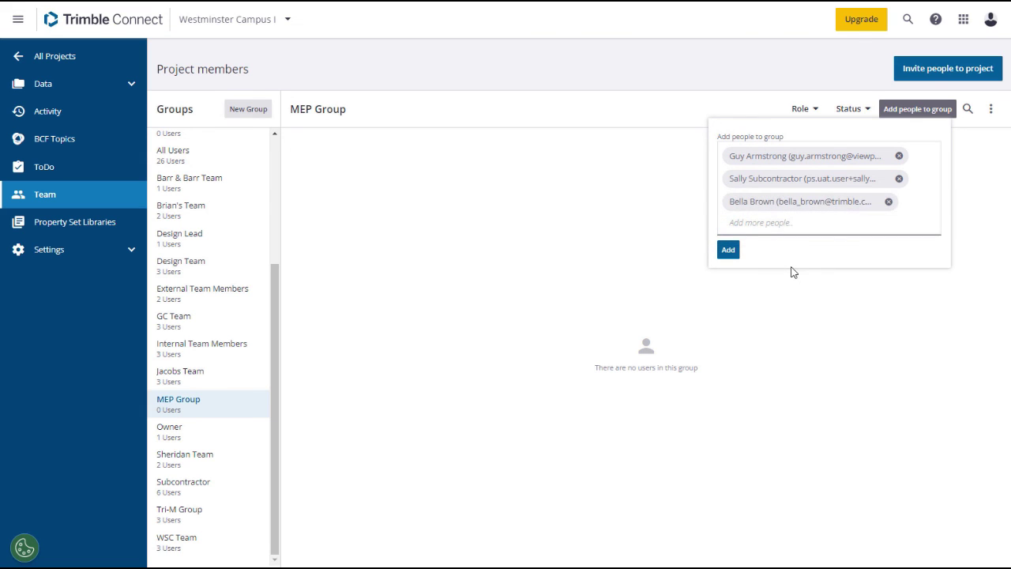
{"action": "left_click", "coordinate": [728, 249]}
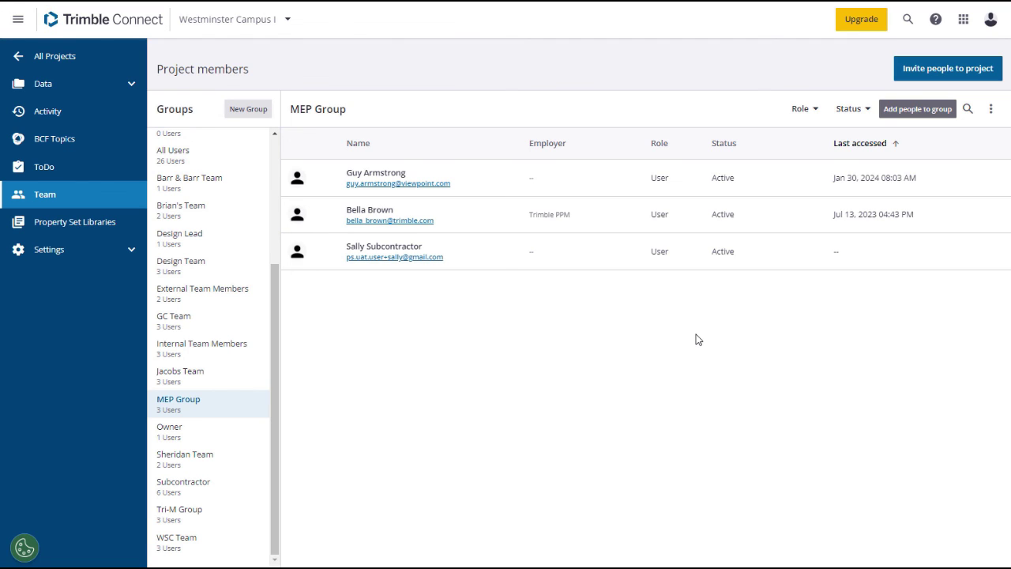
Step: View the form for inviting people to the project, including its group and role options, and leave without inviting anyone
{"action": "left_click", "coordinate": [957, 73]}
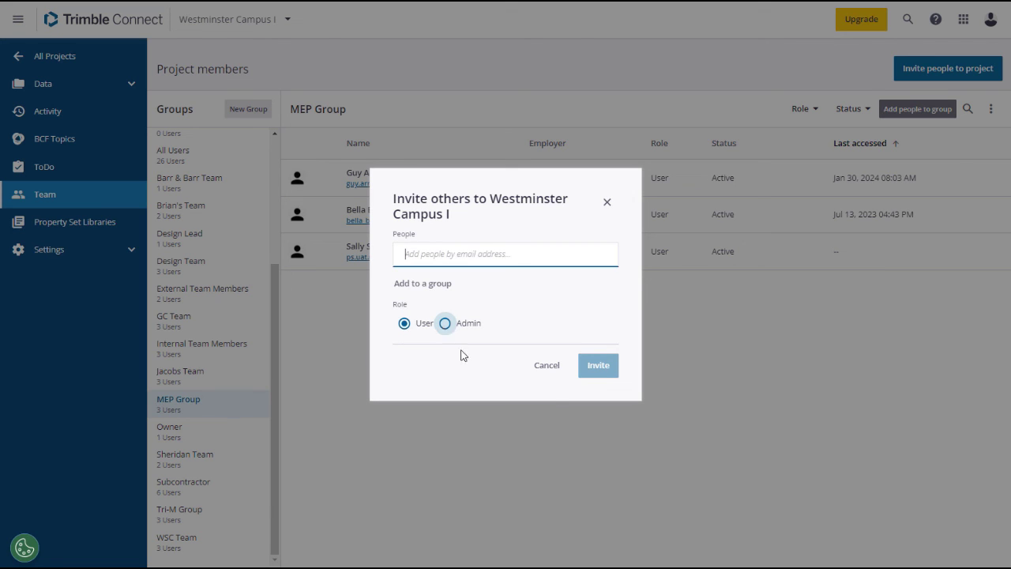
{"action": "left_click", "coordinate": [548, 370]}
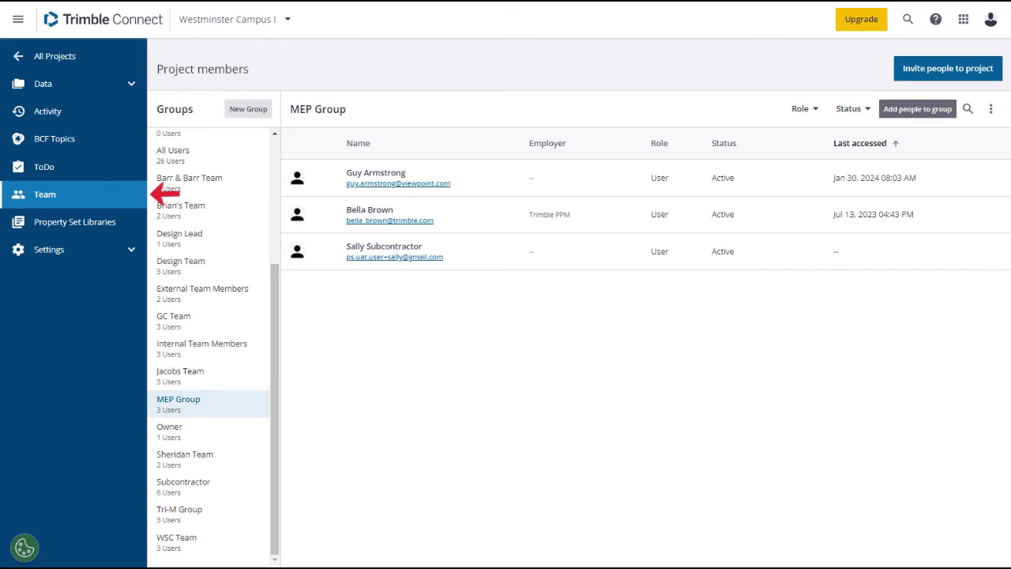
Step: View the details and available role options of the MEP Group member employed by Trimble PPM, leaving the role as is
{"action": "left_click", "coordinate": [297, 217]}
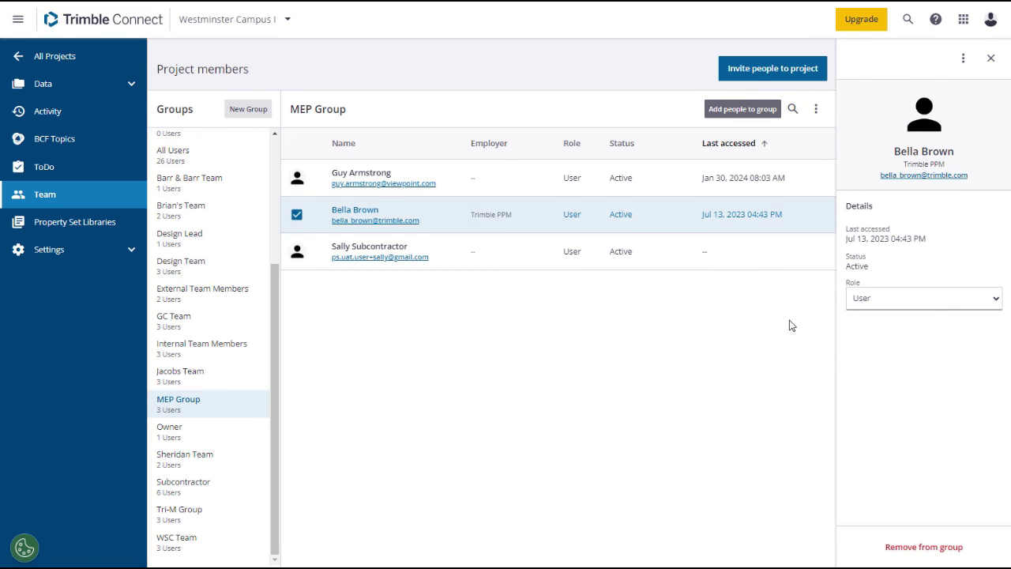
{"action": "left_click", "coordinate": [997, 302]}
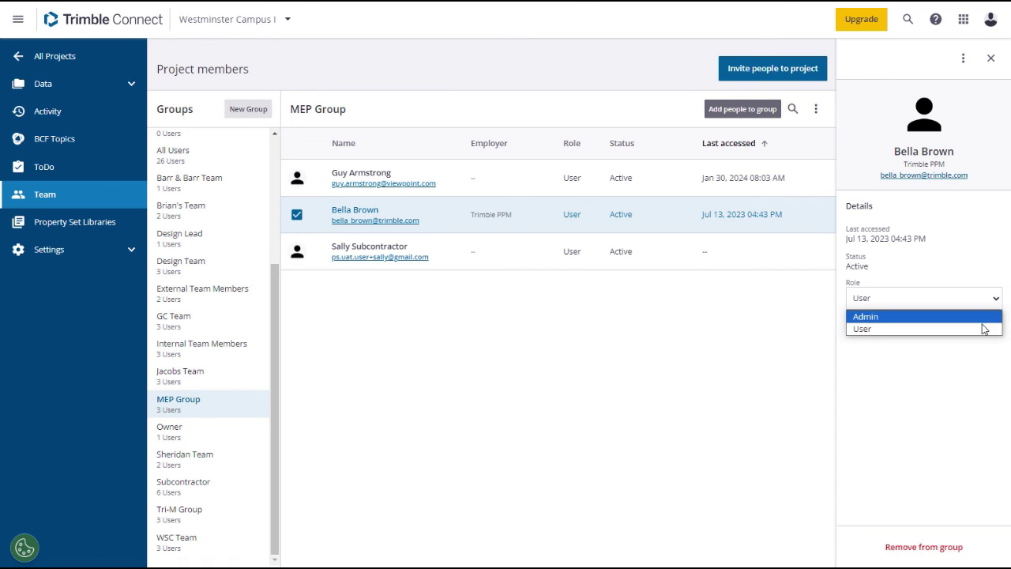
{"action": "left_click", "coordinate": [979, 357]}
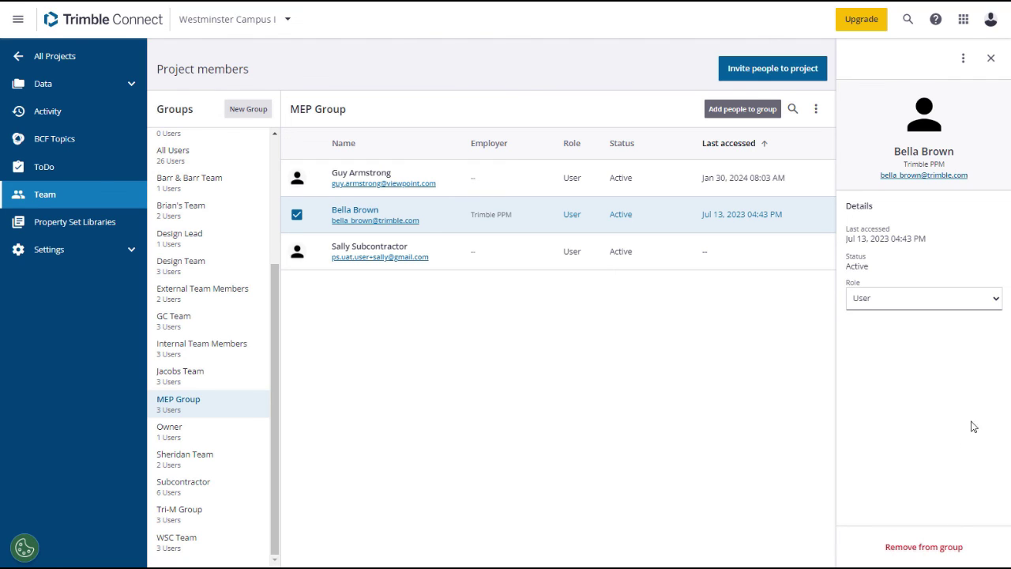
{"action": "left_click", "coordinate": [990, 57]}
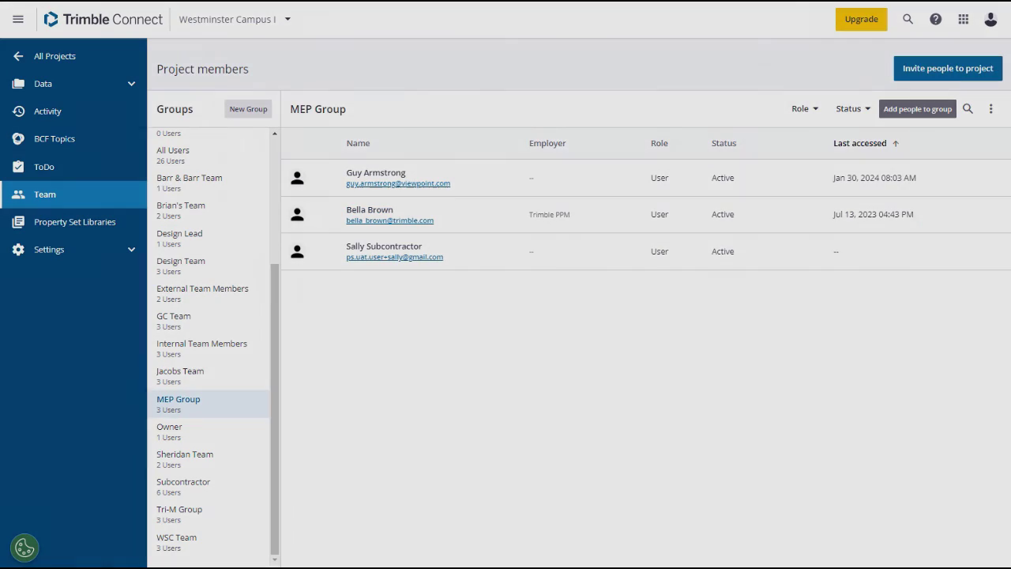